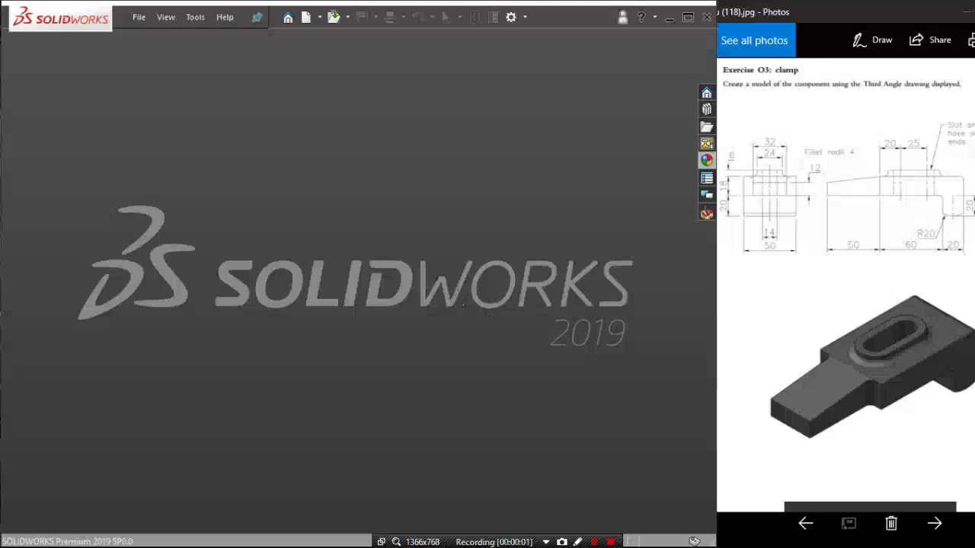
Create a new blank part from the Part_MM millimetre template.
{"action": "left_click", "coordinate": [319, 20]}
{"action": "left_click", "coordinate": [321, 33]}
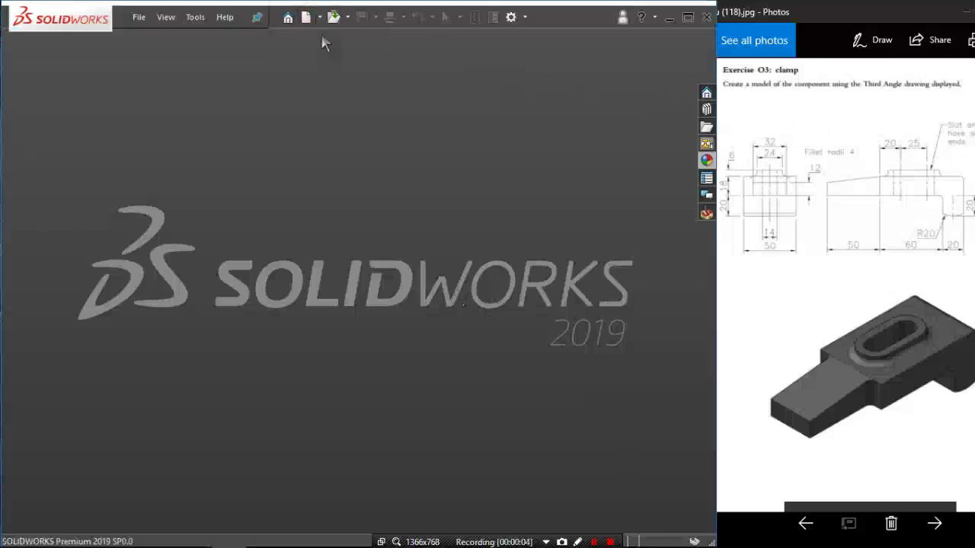
{"action": "left_click", "coordinate": [225, 135]}
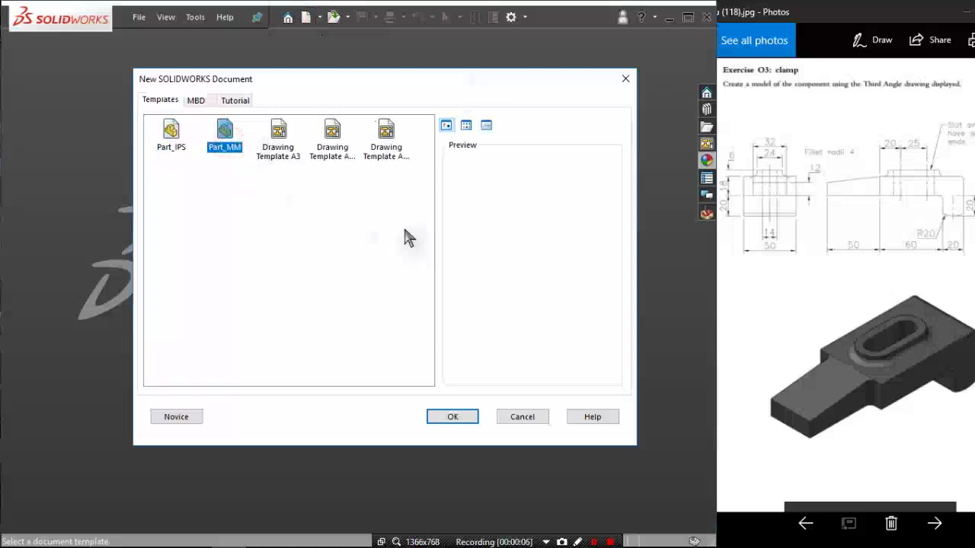
{"action": "left_click", "coordinate": [461, 416]}
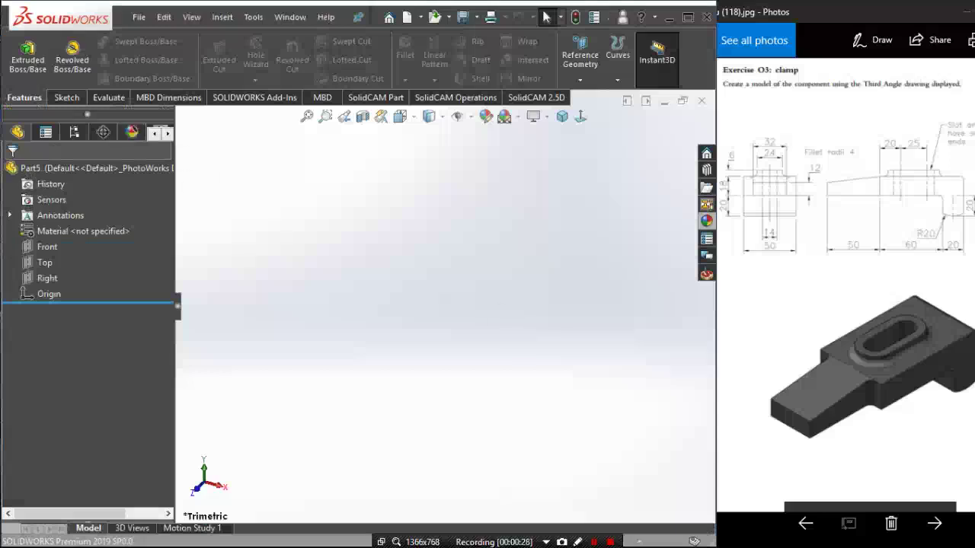
Start Sketch1 on the Right plane with the Line tool active.
{"action": "left_click", "coordinate": [66, 98]}
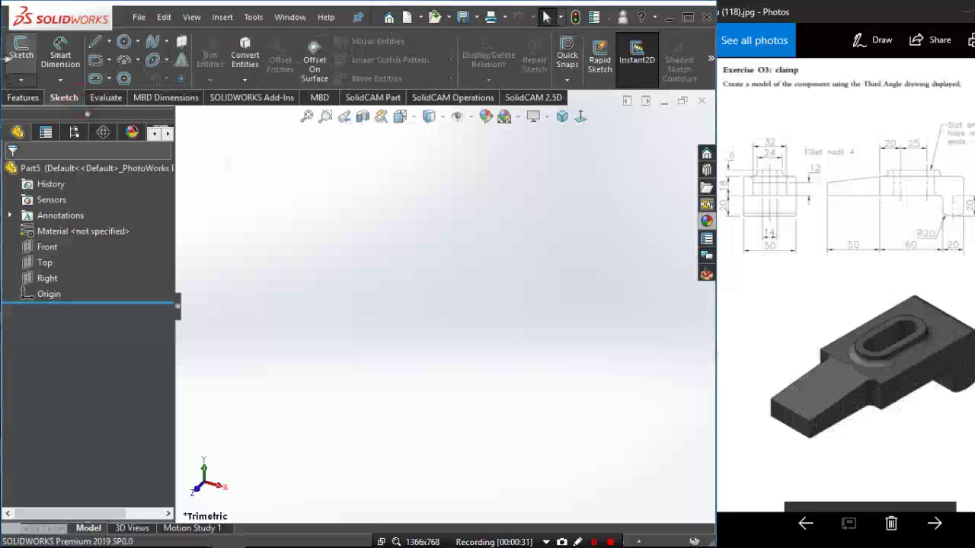
{"action": "left_click", "coordinate": [21, 54]}
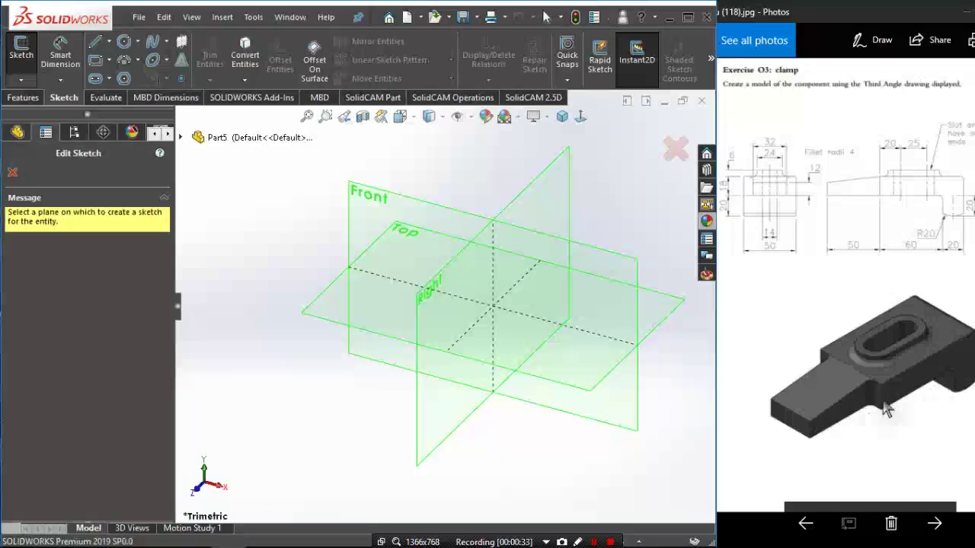
{"action": "left_click", "coordinate": [554, 186]}
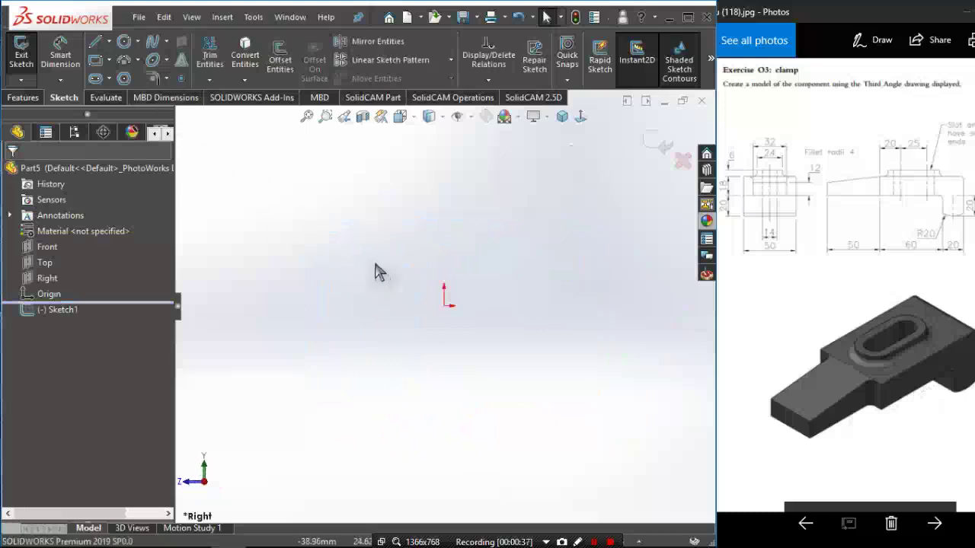
{"action": "key", "text": "l"}
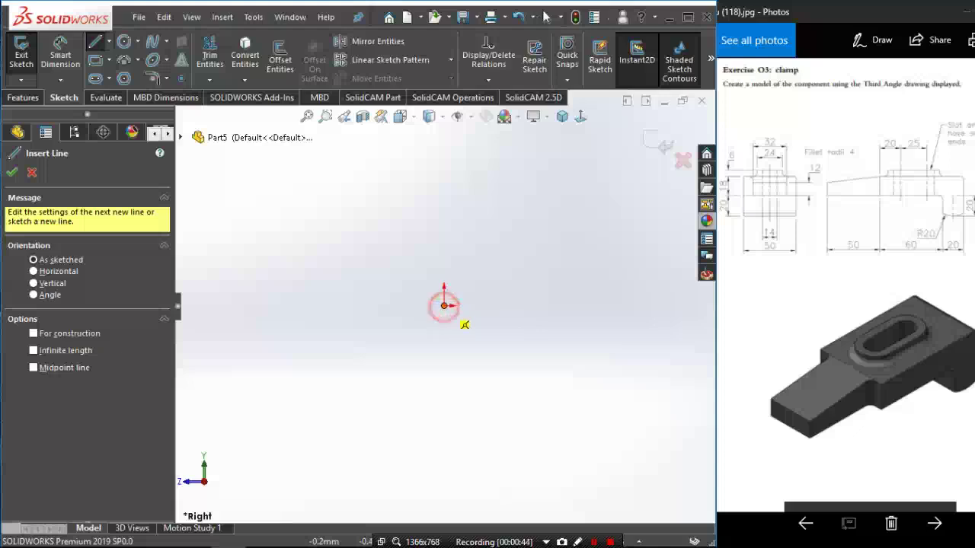
Draw the connected vertical, horizontal, slanted, horizontal and vertical profile lines from the origin.
{"action": "left_click", "coordinate": [445, 305]}
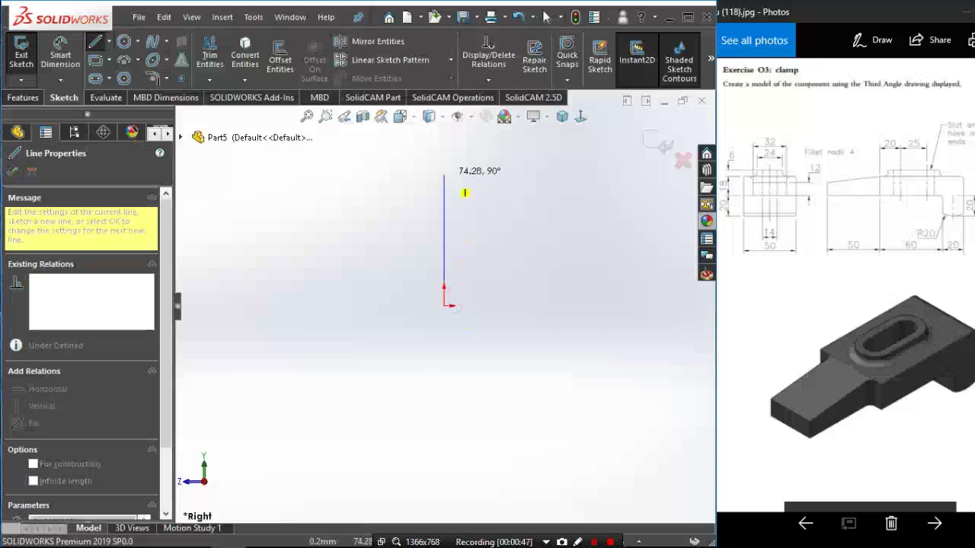
{"action": "left_click", "coordinate": [444, 197]}
{"action": "left_click", "coordinate": [444, 229]}
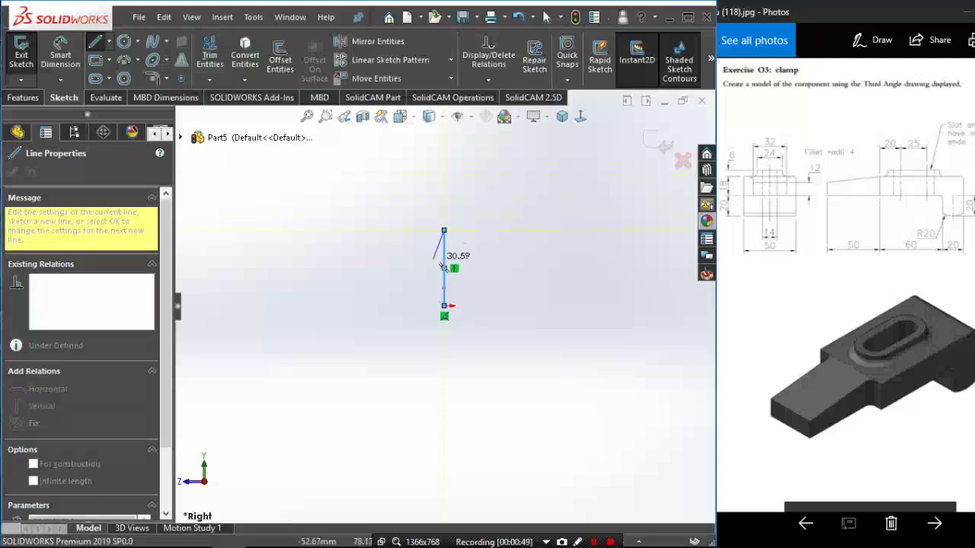
{"action": "left_click", "coordinate": [335, 229]}
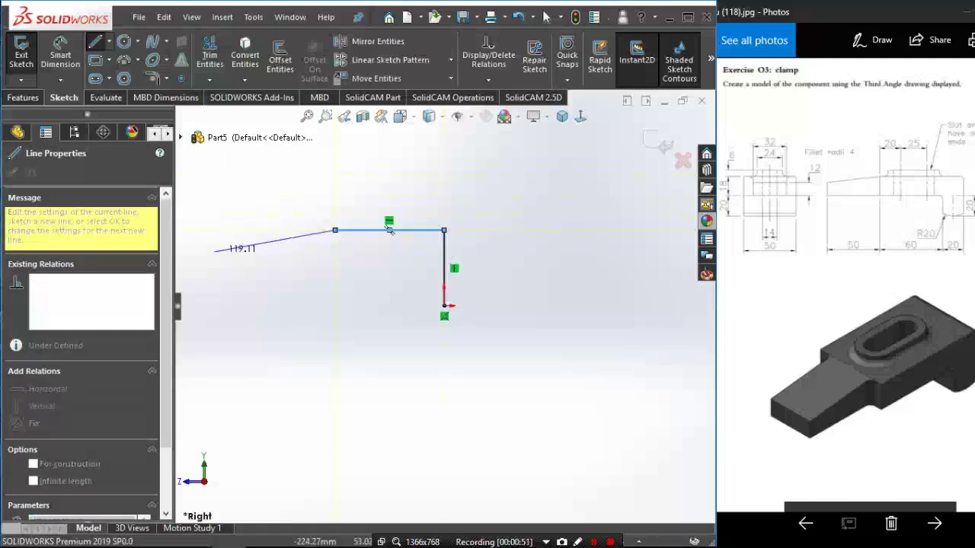
{"action": "left_click", "coordinate": [207, 253]}
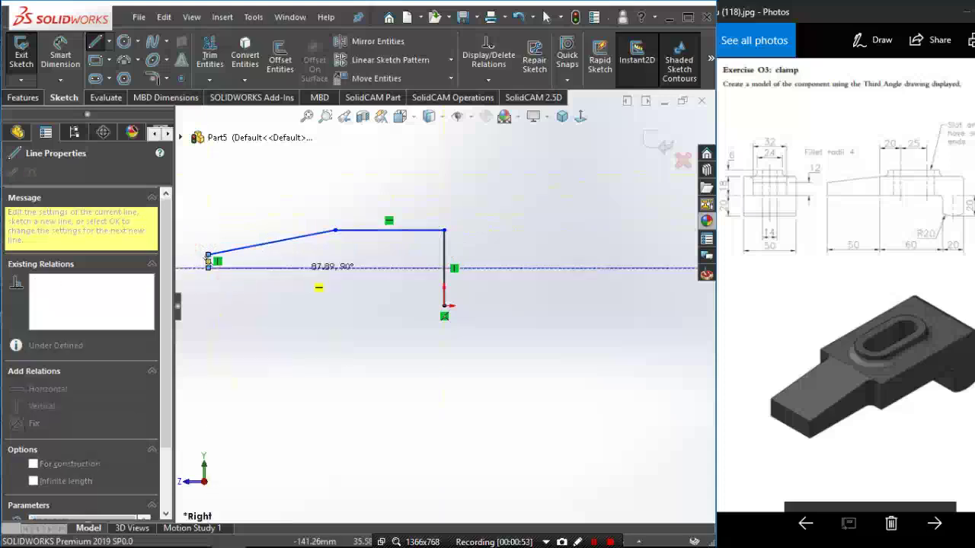
{"action": "left_click", "coordinate": [411, 267]}
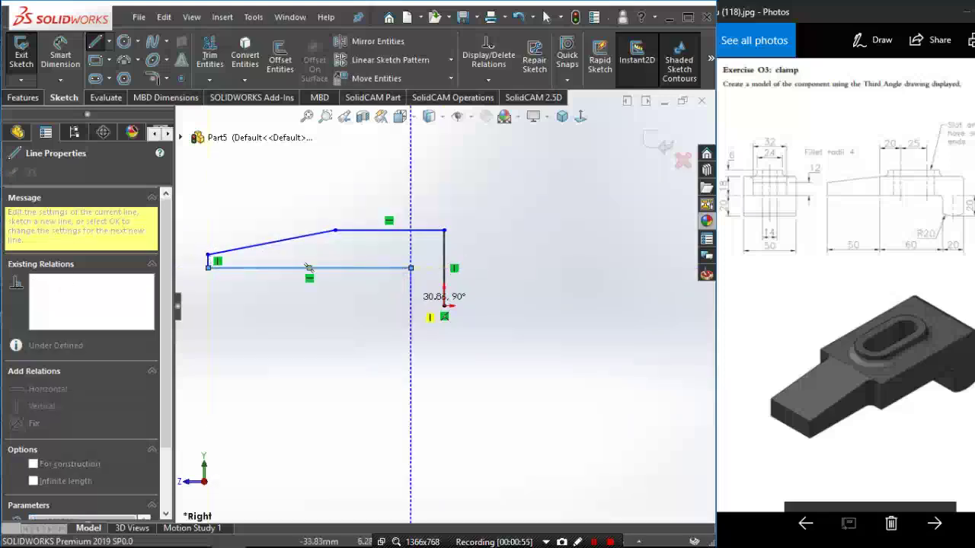
{"action": "left_click", "coordinate": [411, 304]}
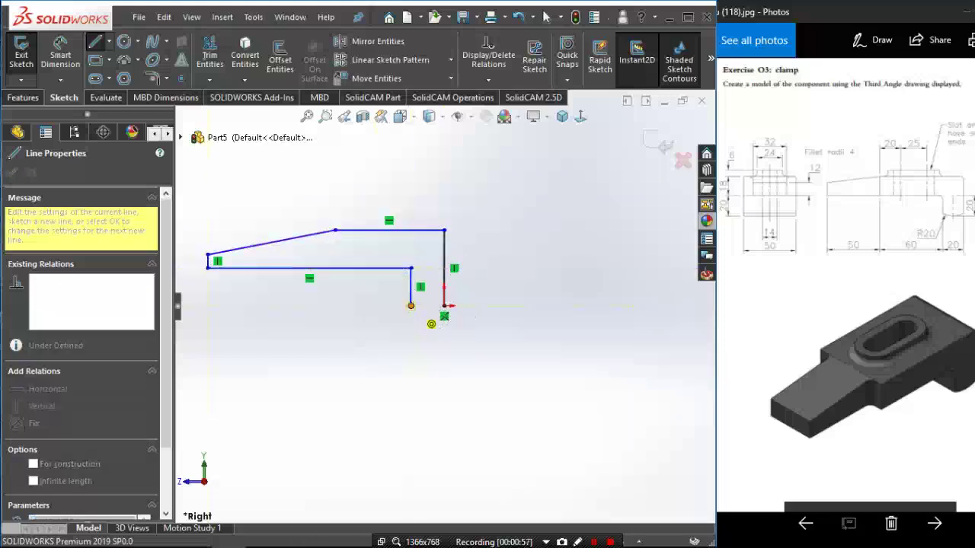
{"action": "scroll", "coordinate": [431, 323], "scroll_direction": "down", "scroll_amount": 2}
{"action": "scroll", "coordinate": [431, 324], "scroll_direction": "down", "scroll_amount": 3}
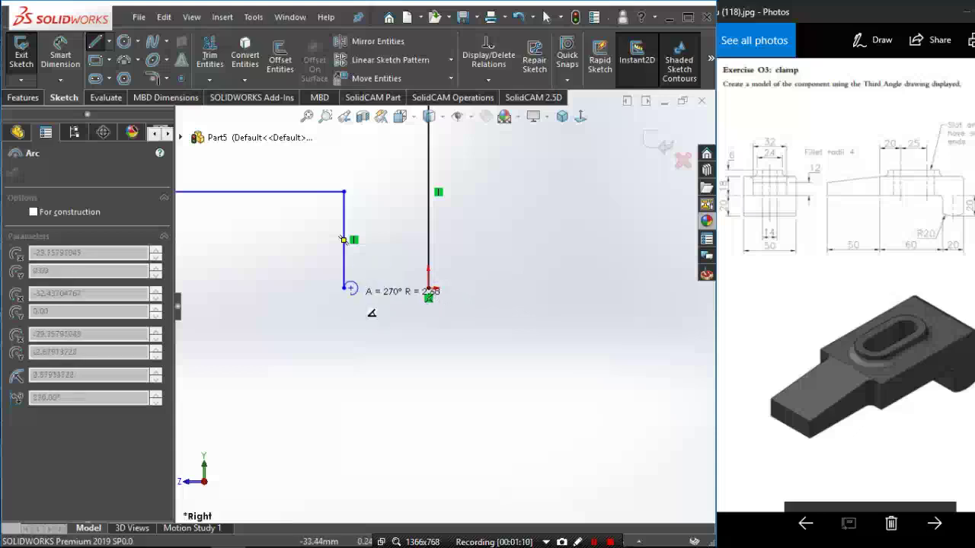
Place the tangent arc closing the profile and drag its centre to shape the rounded end.
{"action": "left_click", "coordinate": [428, 289]}
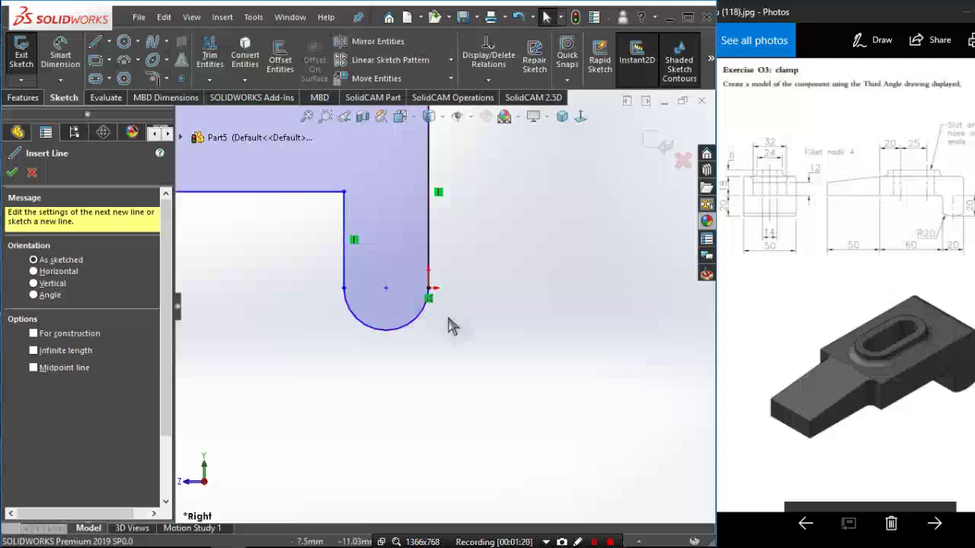
{"action": "left_click", "coordinate": [386, 287]}
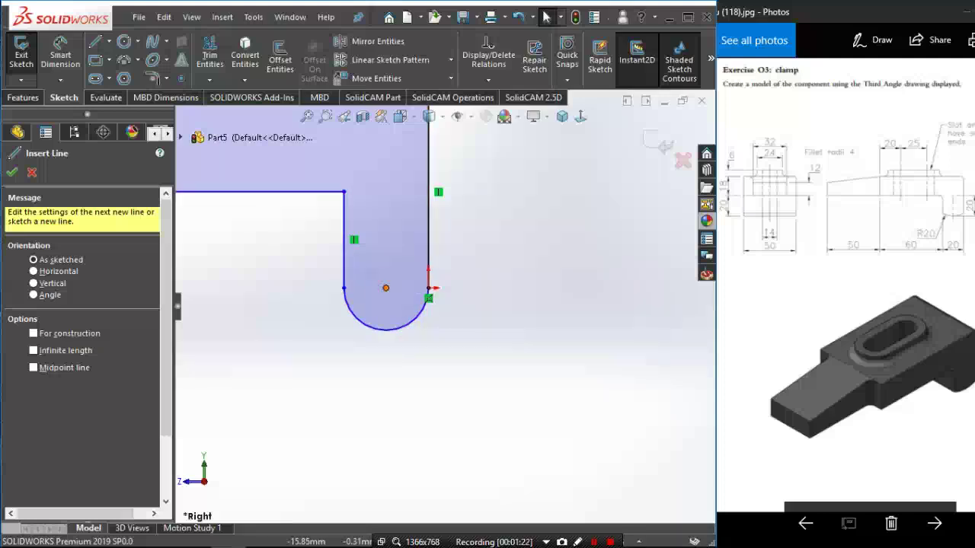
{"action": "left_click_drag", "start_coordinate": [386, 288], "coordinate": [394, 263]}
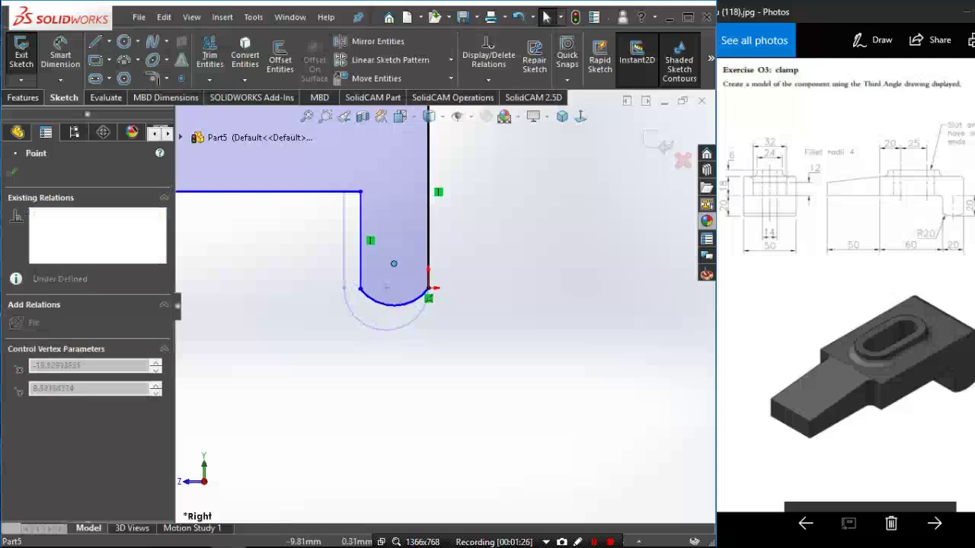
Relate the arc's two endpoints Horizontal, undoing the mistaken Vertical relation.
{"action": "left_click", "coordinate": [446, 330]}
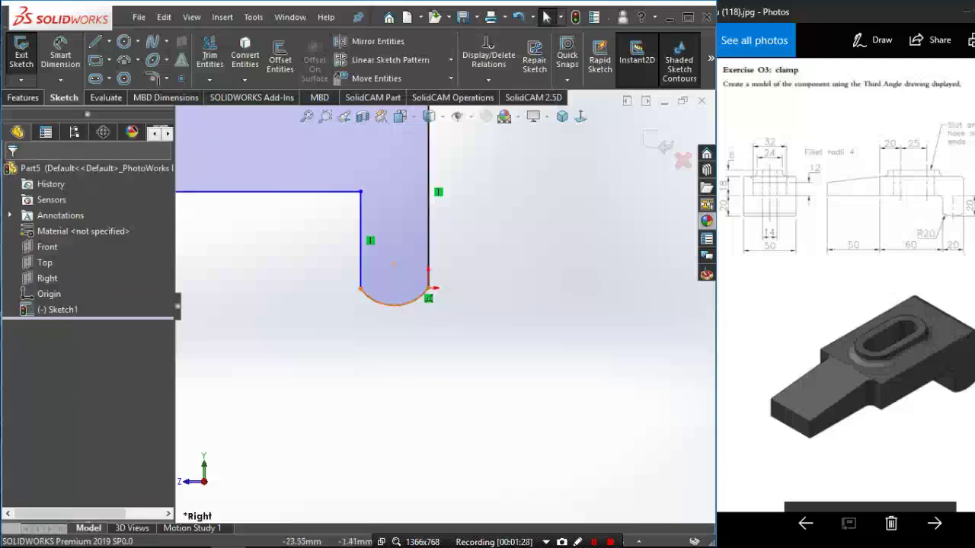
{"action": "left_click", "coordinate": [429, 287]}
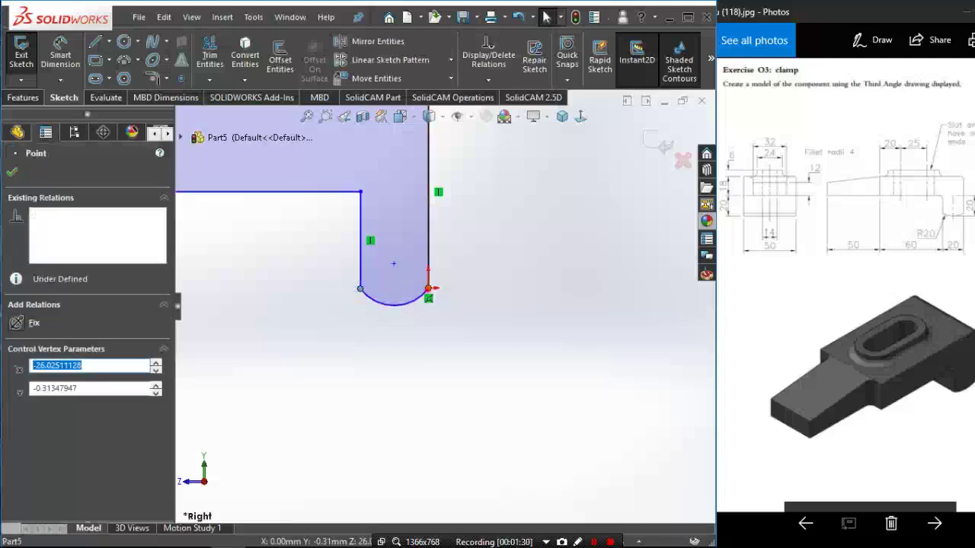
{"action": "left_click", "coordinate": [360, 289], "text": "ctrl"}
{"action": "left_click", "coordinate": [18, 420]}
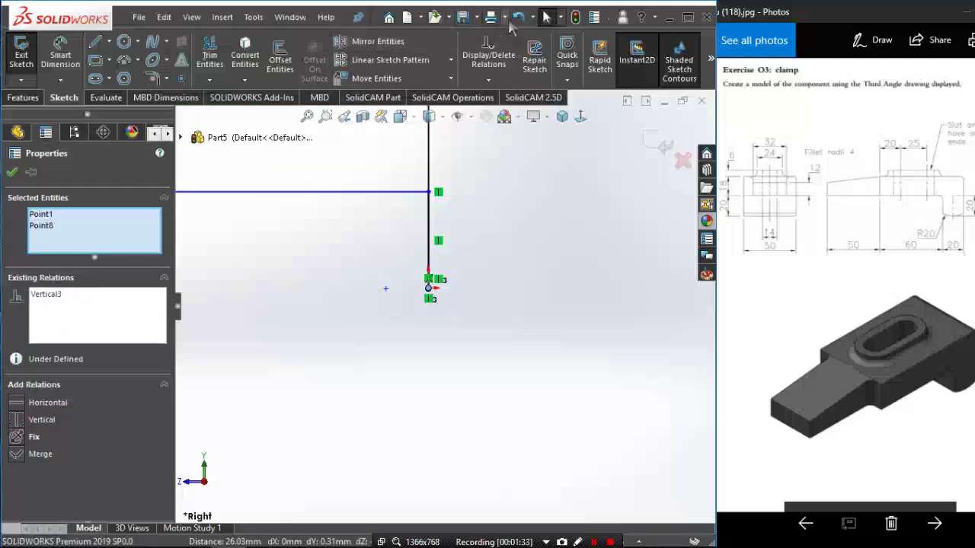
{"action": "left_click", "coordinate": [517, 17]}
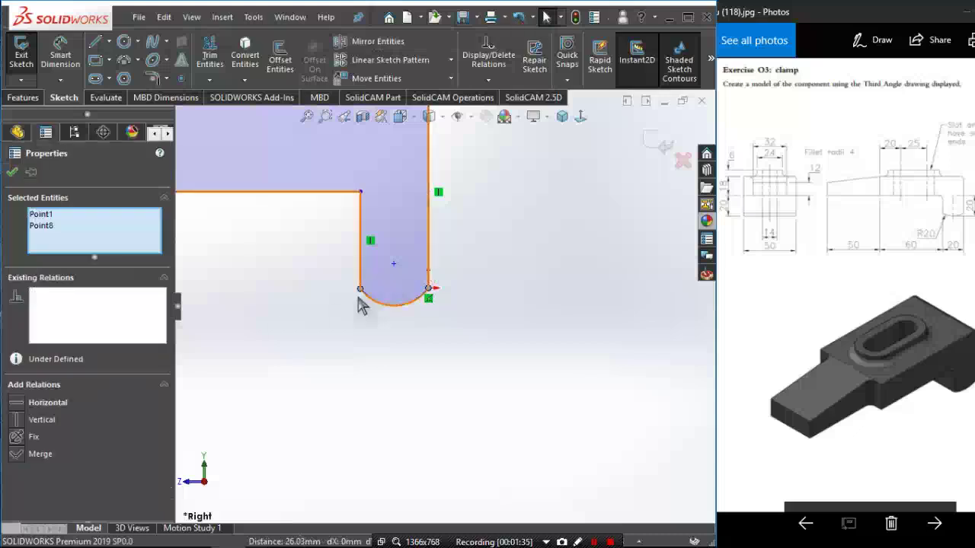
{"action": "left_click", "coordinate": [17, 404]}
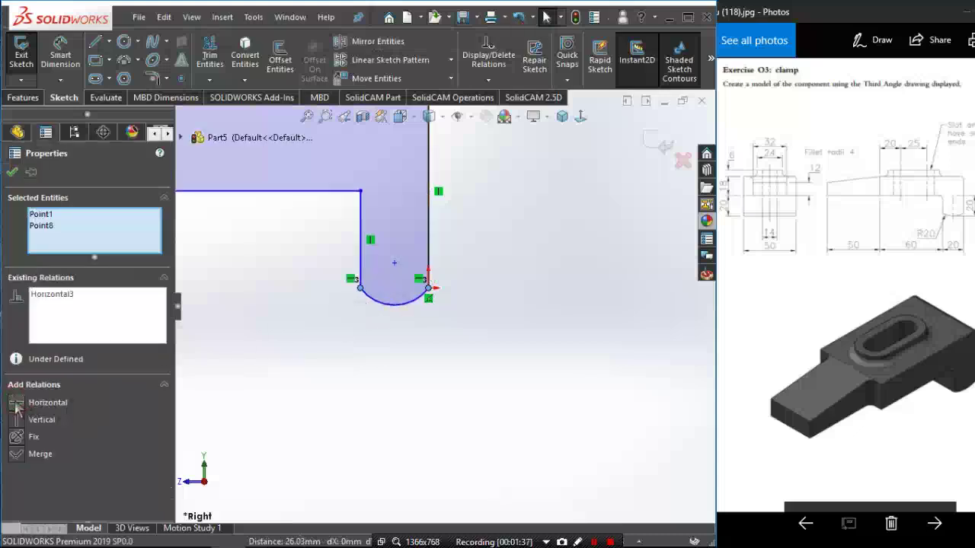
{"action": "left_click", "coordinate": [298, 365]}
{"action": "scroll", "coordinate": [403, 411], "scroll_direction": "up", "scroll_amount": 2}
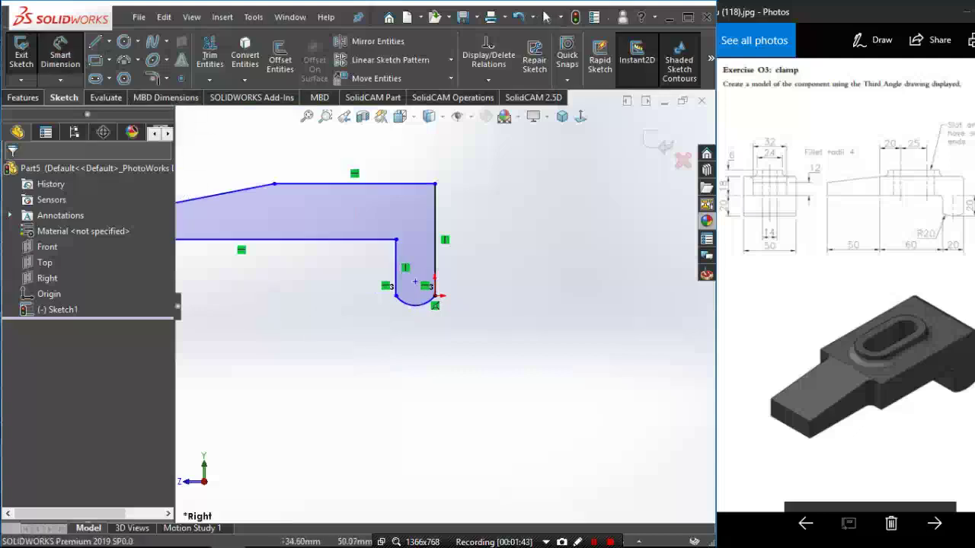
{"action": "scroll", "coordinate": [415, 282], "scroll_direction": "down", "scroll_amount": 3}
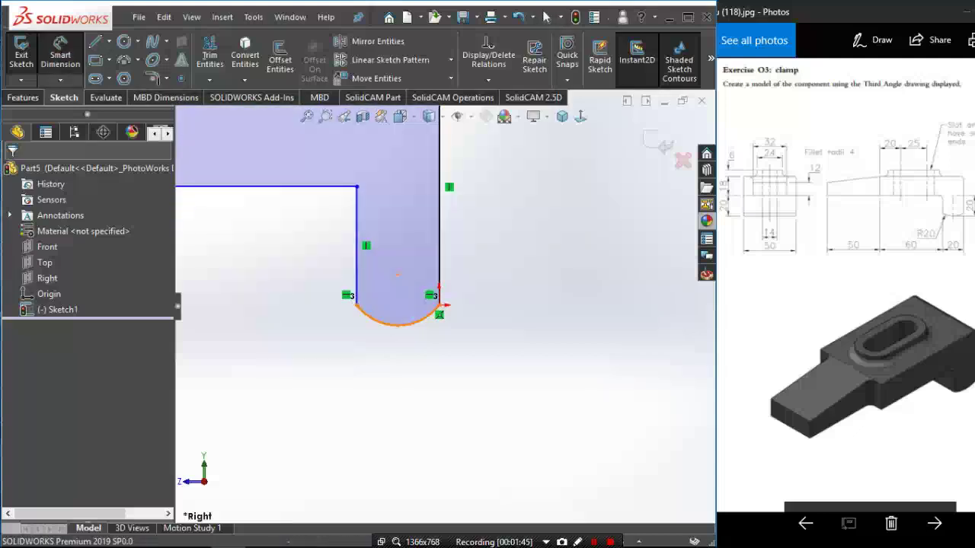
Dimension the rounded end with a 20 mm radius.
{"action": "left_click", "coordinate": [417, 326]}
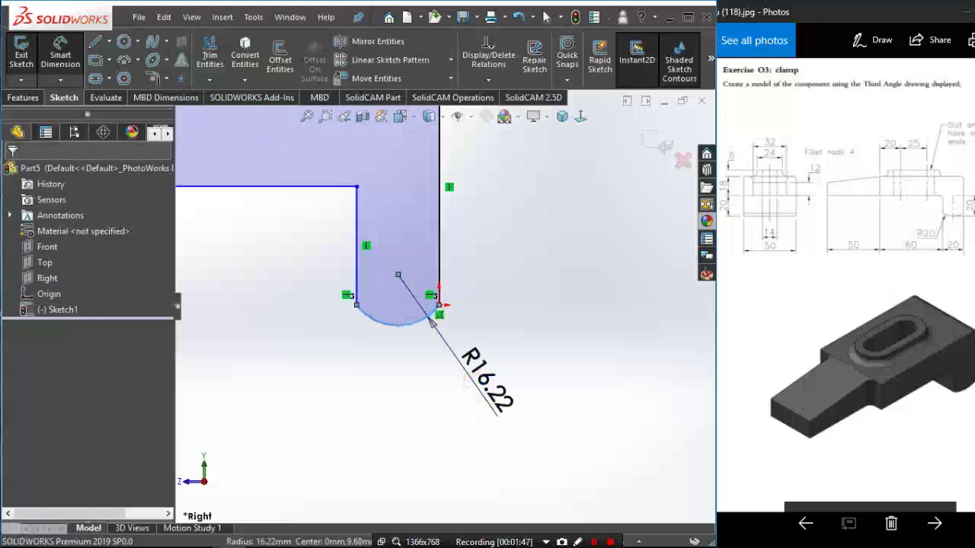
{"action": "left_click", "coordinate": [479, 396]}
{"action": "type", "text": "20"}
{"action": "key", "text": "Return"}
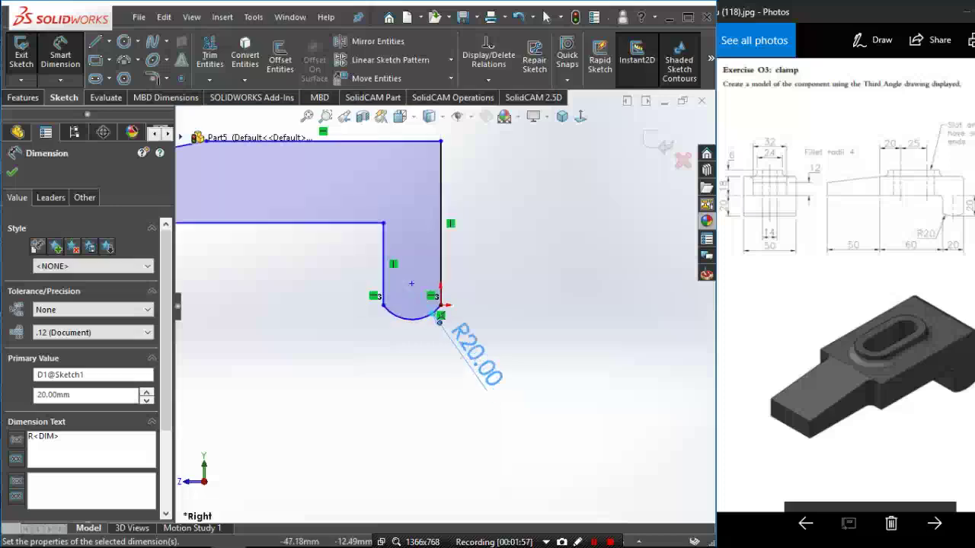
{"action": "right_click", "coordinate": [276, 329]}
{"action": "left_click", "coordinate": [320, 372]}
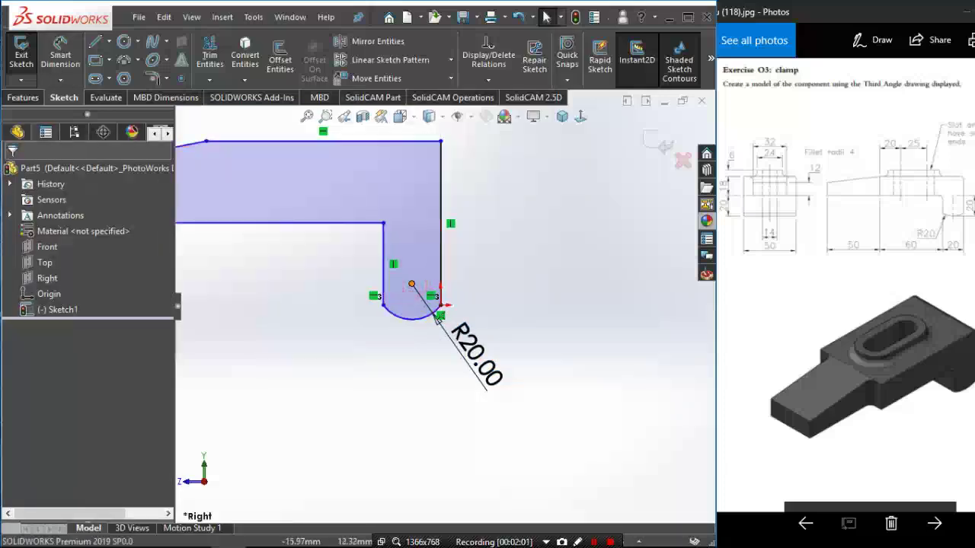
Make the inner corner point level with the arc centre.
{"action": "left_click", "coordinate": [412, 284]}
{"action": "left_click", "coordinate": [383, 223], "text": "ctrl"}
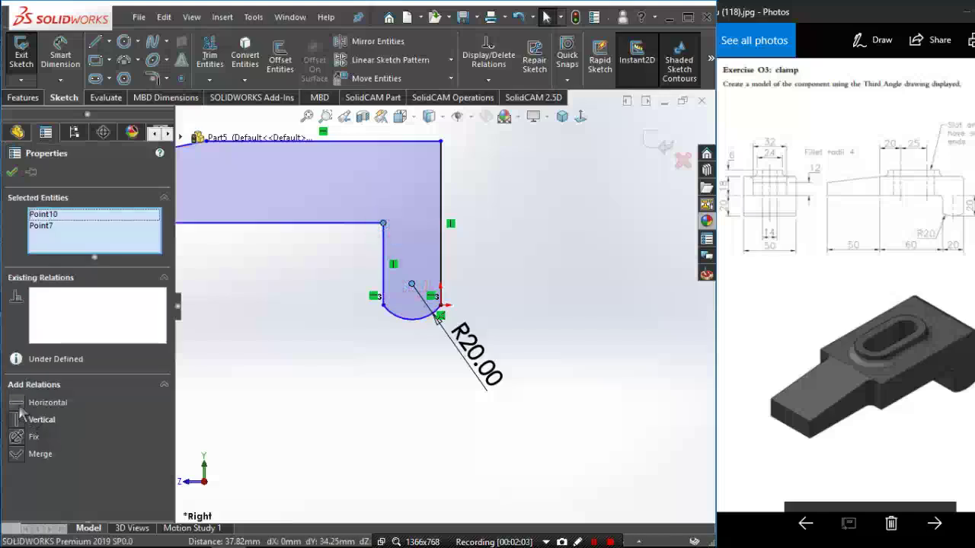
{"action": "left_click", "coordinate": [42, 402]}
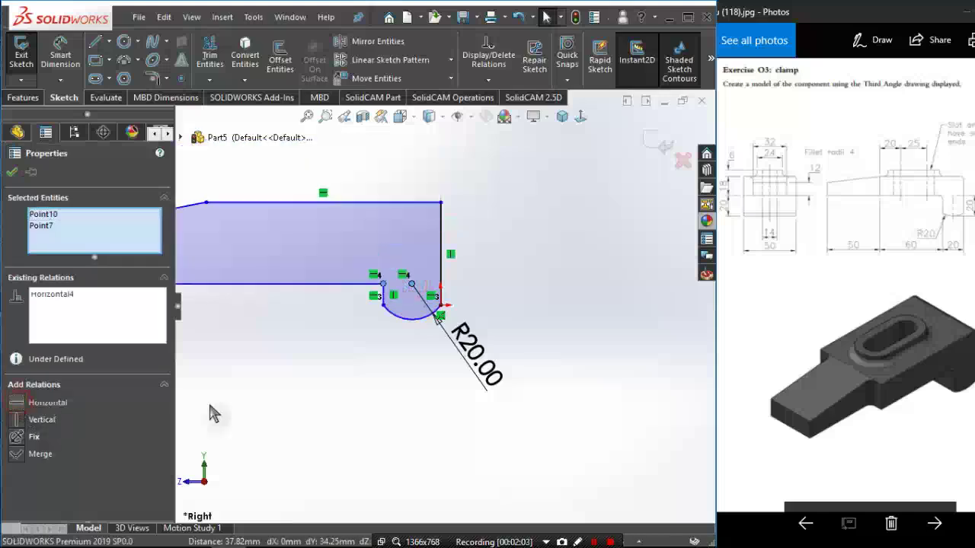
{"action": "left_click", "coordinate": [250, 405]}
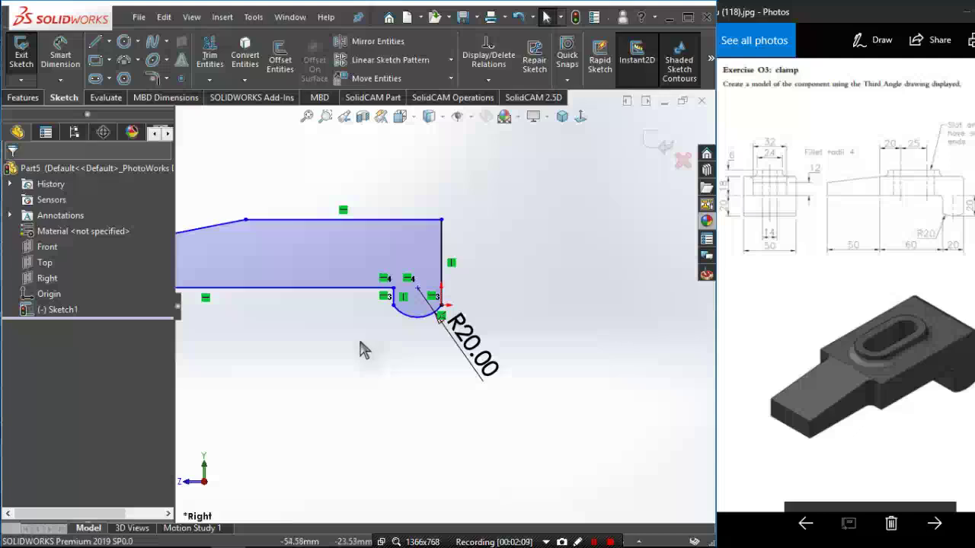
Switch the line tool to Centerline.
{"action": "scroll", "coordinate": [361, 343], "scroll_direction": "down", "scroll_amount": 1}
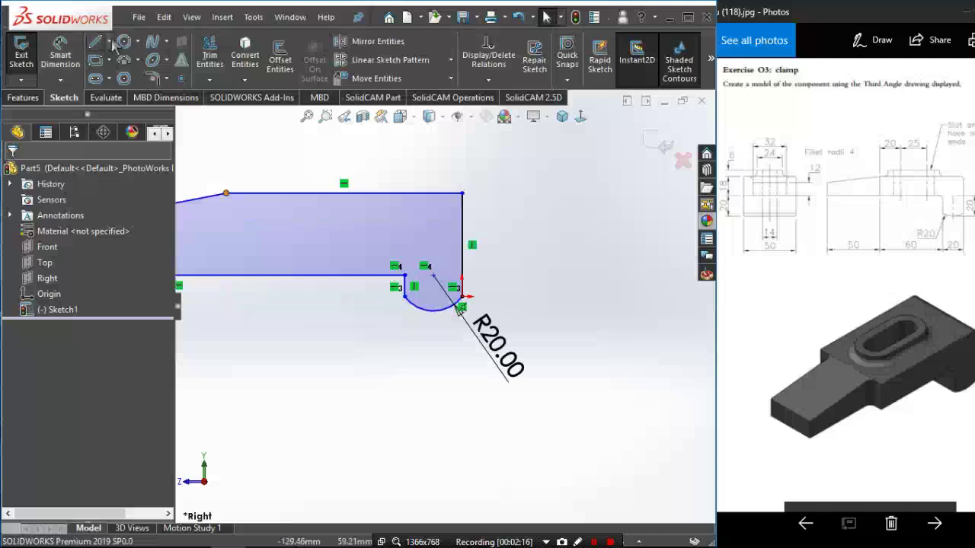
{"action": "left_click", "coordinate": [109, 41]}
{"action": "left_click", "coordinate": [128, 77]}
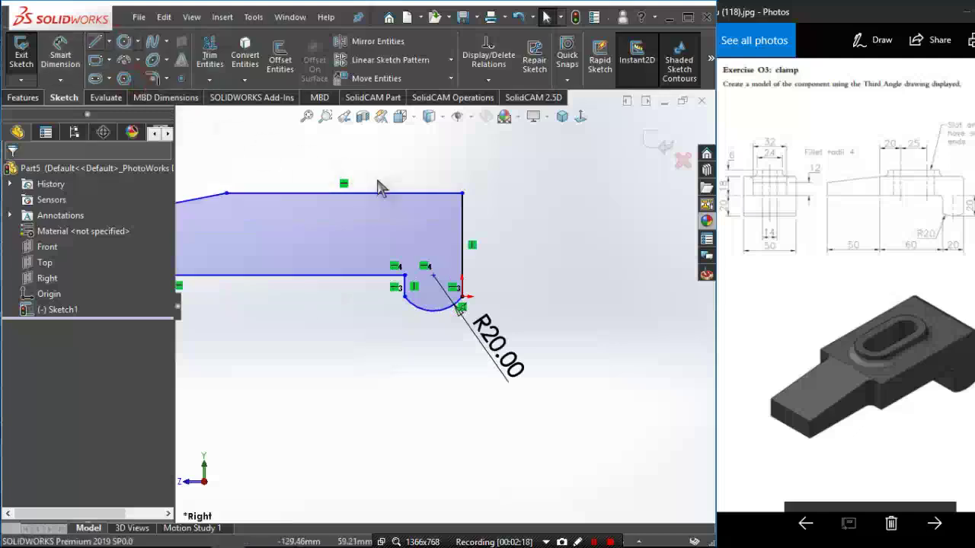
{"action": "scroll", "coordinate": [474, 252], "scroll_direction": "down", "scroll_amount": 2}
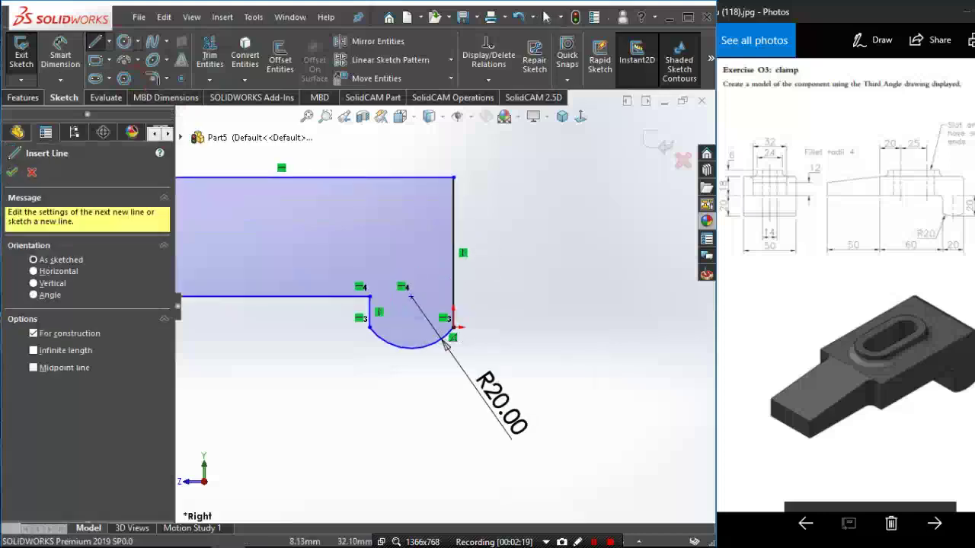
Draw a vertical centerline from the arc centre down to the arc bottom.
{"action": "left_click", "coordinate": [397, 301]}
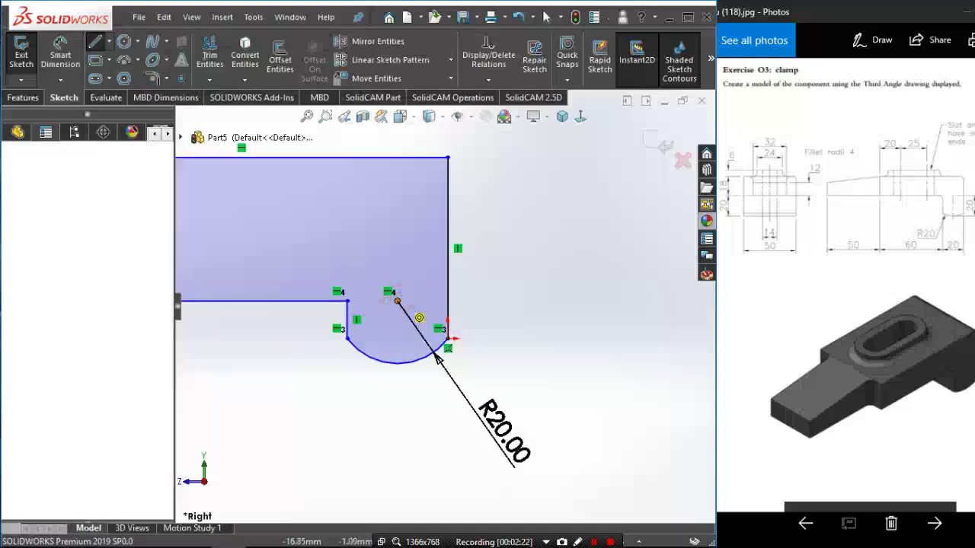
{"action": "left_click", "coordinate": [397, 364]}
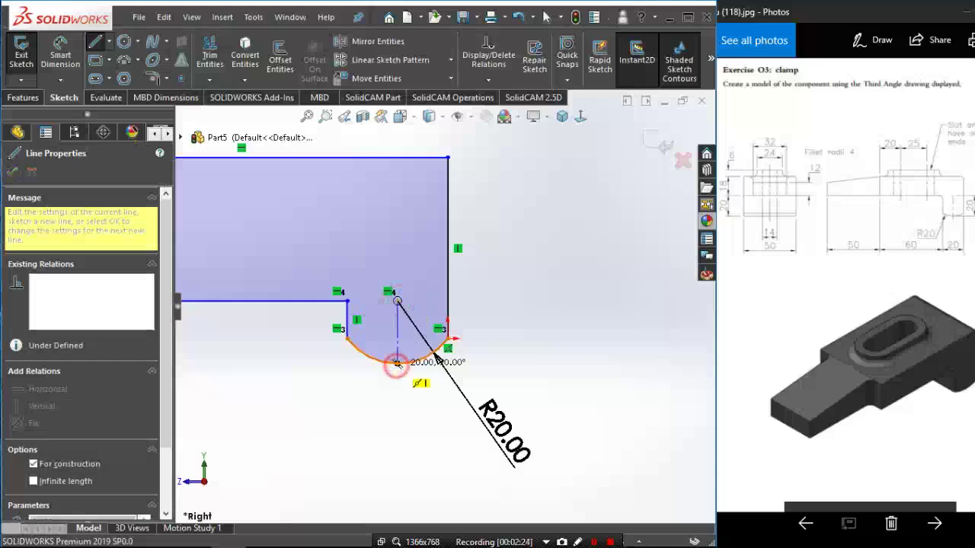
{"action": "key", "text": "Escape"}
{"action": "key", "text": "Escape"}
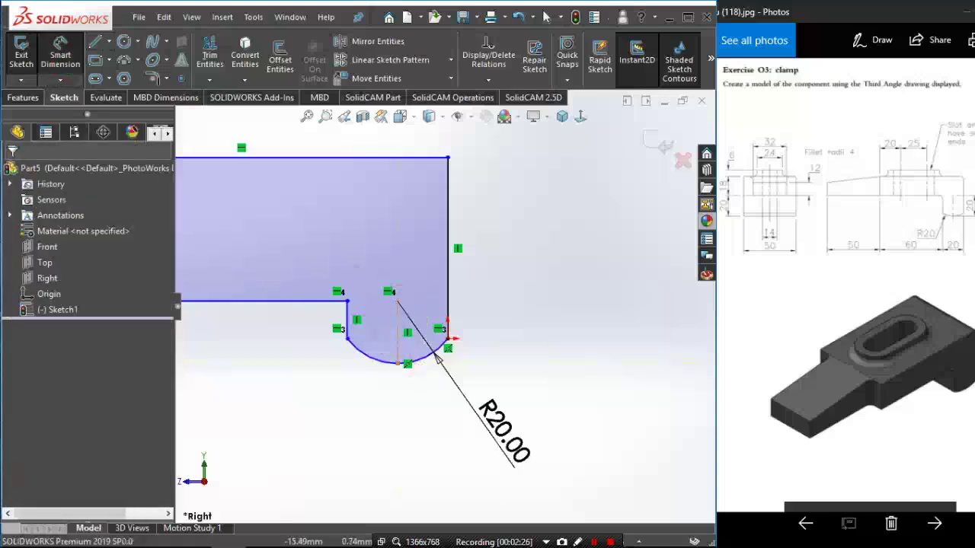
{"action": "left_click", "coordinate": [397, 335]}
{"action": "left_click", "coordinate": [523, 343]}
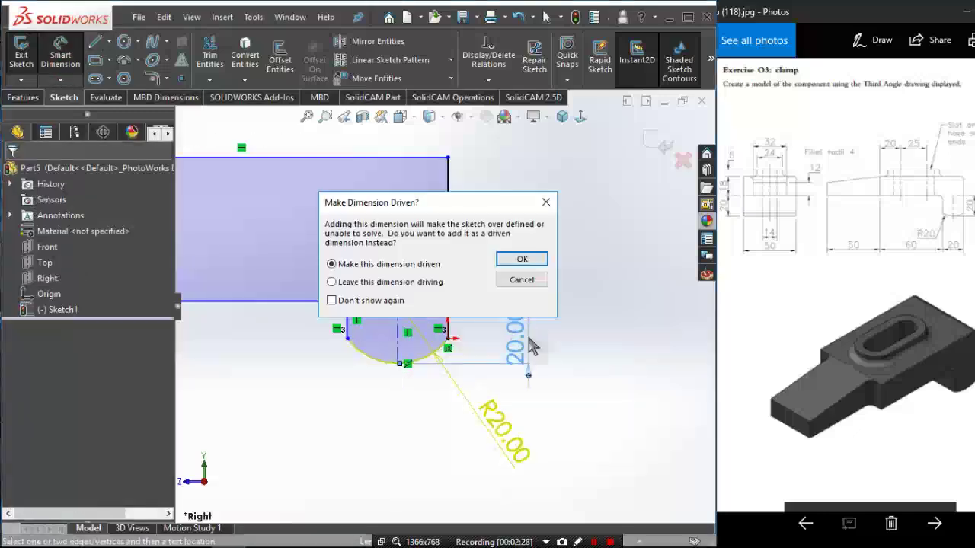
{"action": "left_click", "coordinate": [522, 280]}
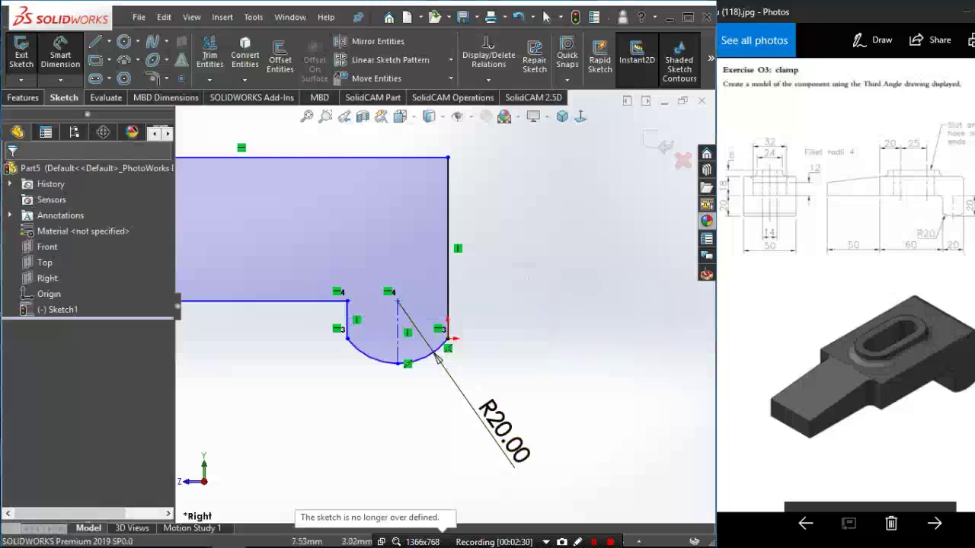
{"action": "scroll", "coordinate": [438, 358], "scroll_direction": "up", "scroll_amount": 2}
{"action": "scroll", "coordinate": [441, 343], "scroll_direction": "up", "scroll_amount": 1}
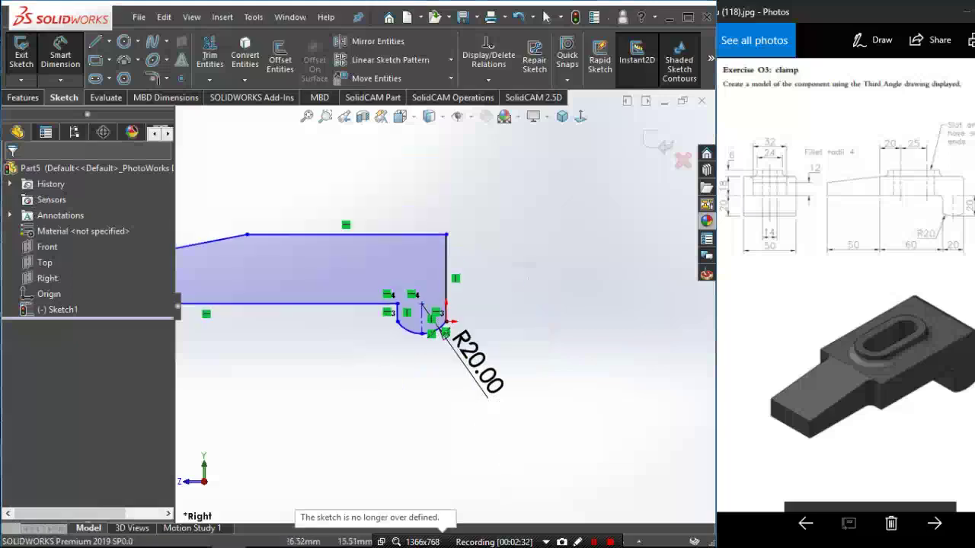
Add a 10 mm horizontal width dimension from the arc endpoint.
{"action": "left_click", "coordinate": [397, 320]}
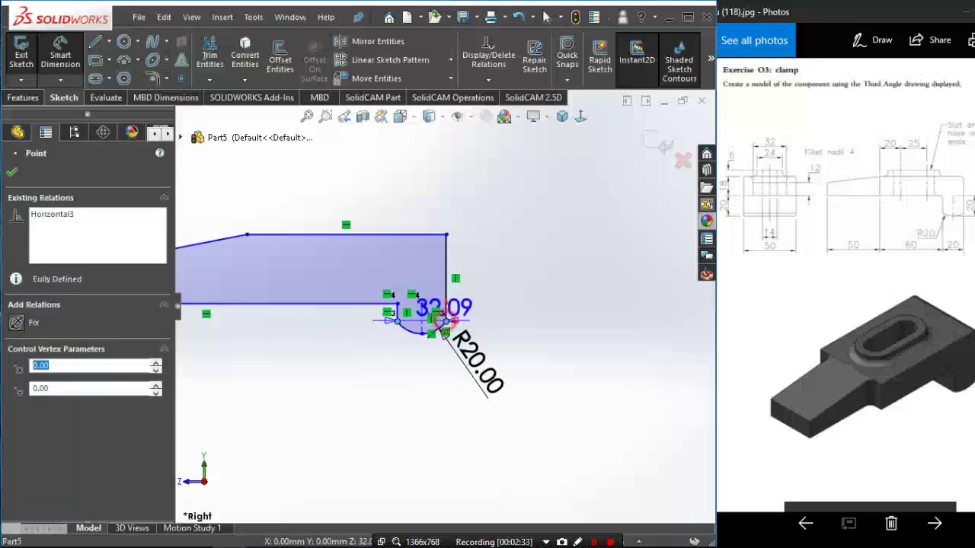
{"action": "left_click", "coordinate": [415, 379]}
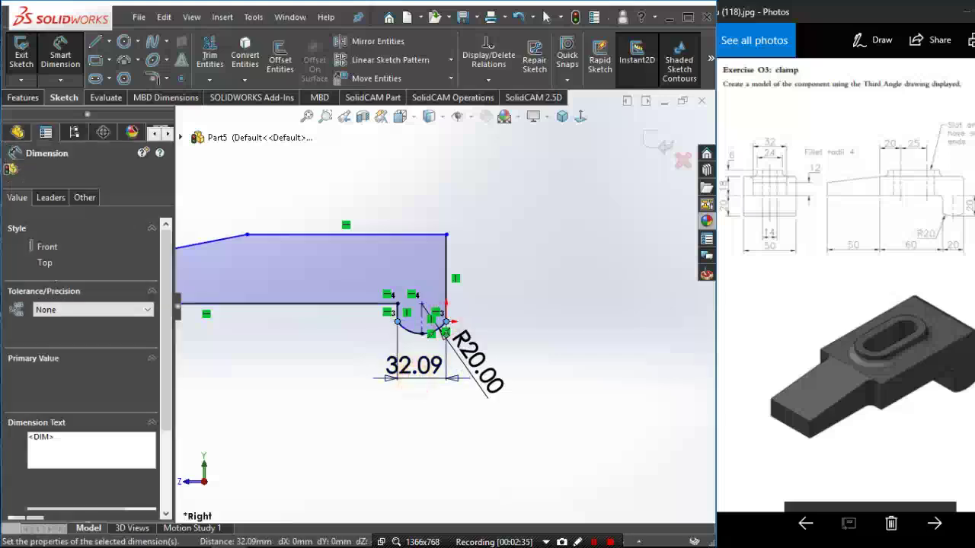
{"action": "type", "text": "10"}
{"action": "key", "text": "Return"}
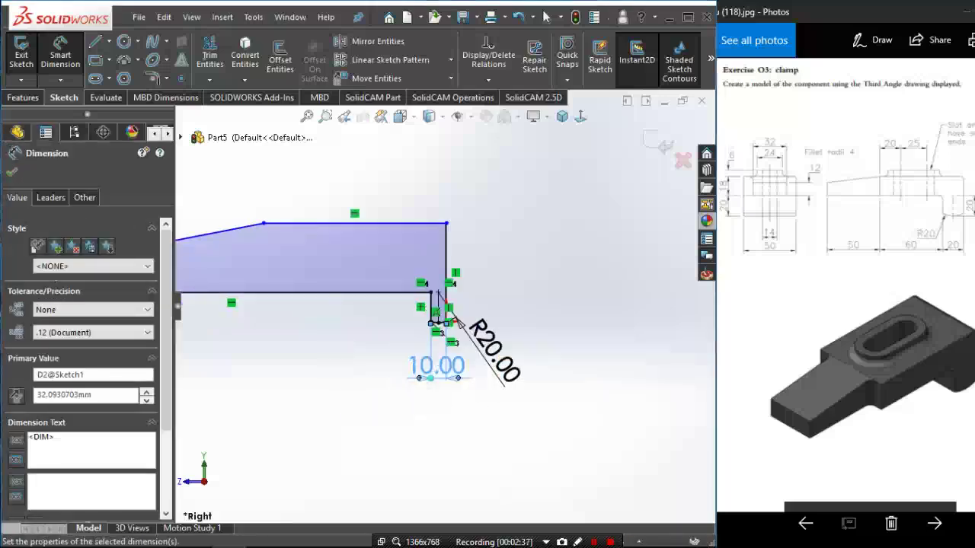
{"action": "scroll", "coordinate": [378, 309], "scroll_direction": "down", "scroll_amount": 3}
{"action": "key", "text": "Escape"}
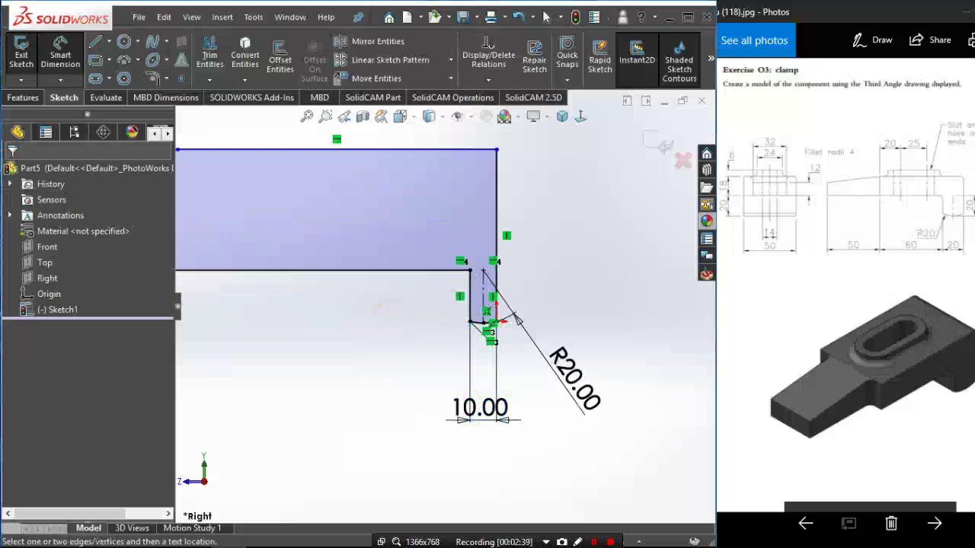
{"action": "scroll", "coordinate": [444, 306], "scroll_direction": "up", "scroll_amount": 3}
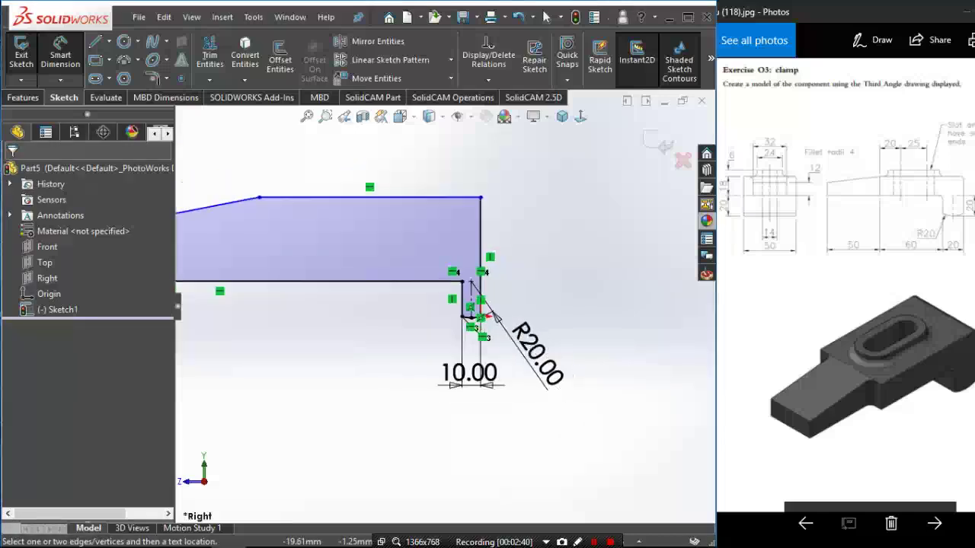
{"action": "scroll", "coordinate": [443, 305], "scroll_direction": "up", "scroll_amount": 2}
Dimension the horizontal length to the end of the slope at 60 mm.
{"action": "left_click", "coordinate": [460, 302]}
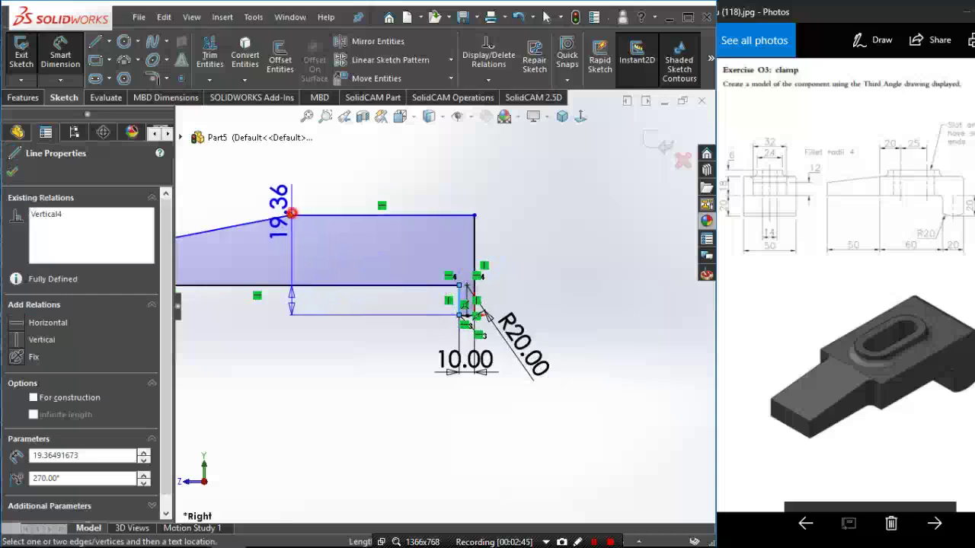
{"action": "left_click", "coordinate": [290, 215]}
{"action": "left_click", "coordinate": [449, 344]}
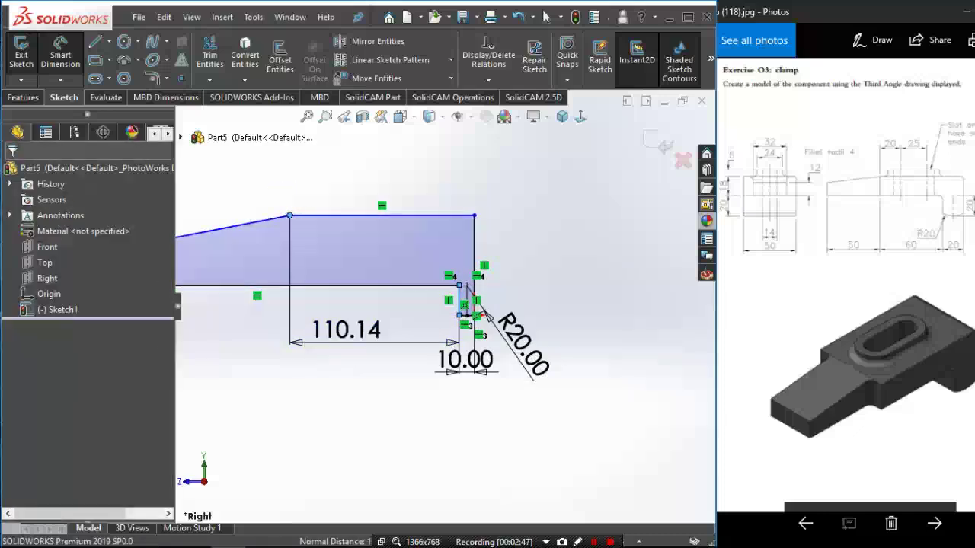
{"action": "type", "text": "60"}
{"action": "key", "text": "Return"}
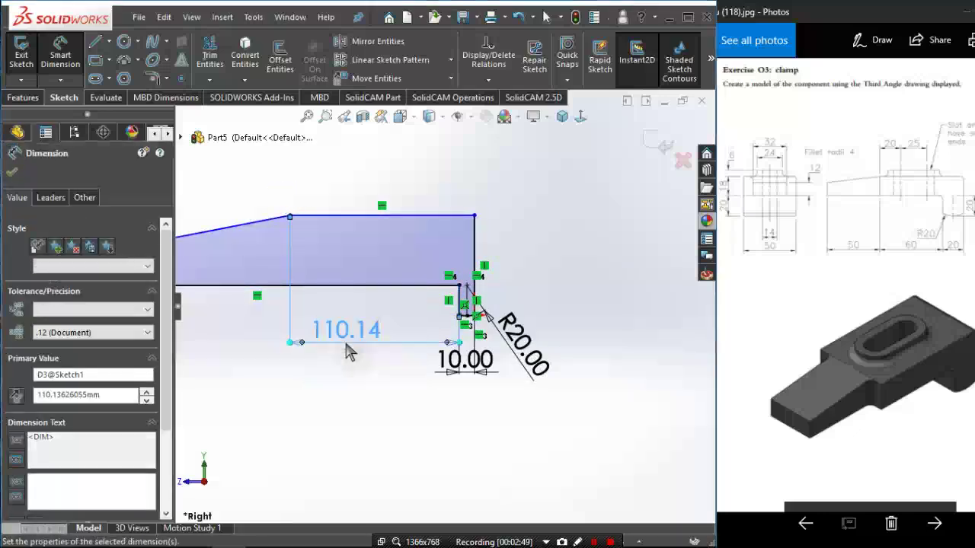
{"action": "scroll", "coordinate": [466, 287], "scroll_direction": "up", "scroll_amount": 4}
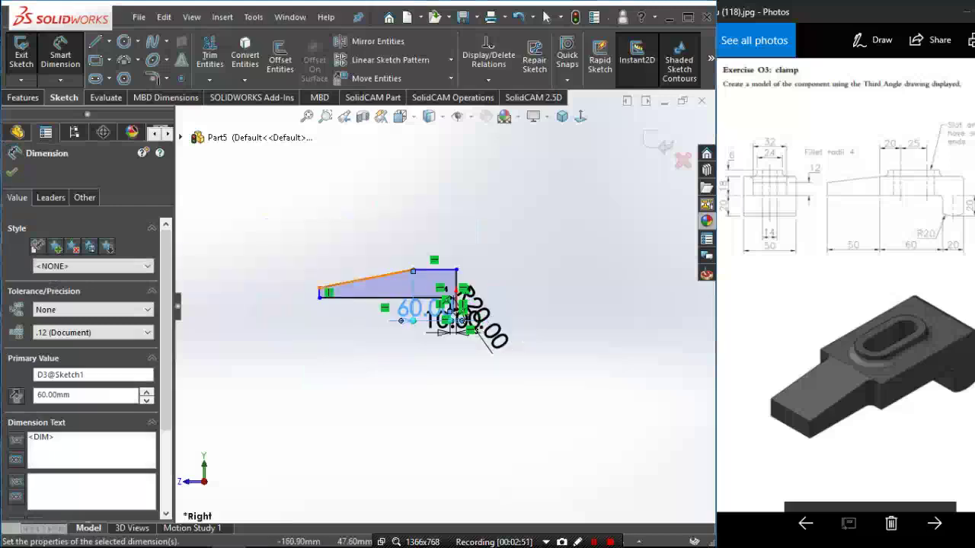
Add a 50 mm dimension to the sloped section and place a left-end height dimension.
{"action": "left_click", "coordinate": [358, 281]}
{"action": "left_click", "coordinate": [376, 238]}
{"action": "type", "text": "50"}
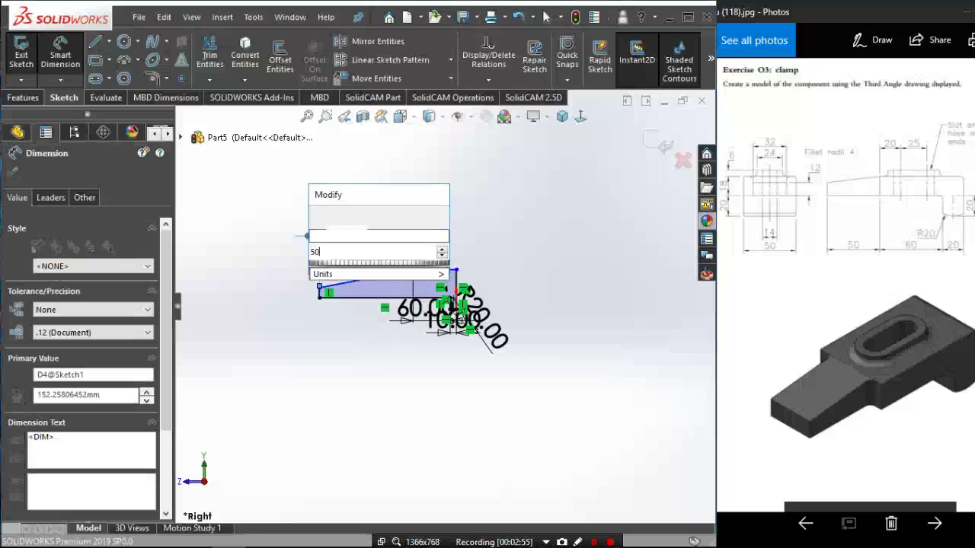
{"action": "key", "text": "Escape"}
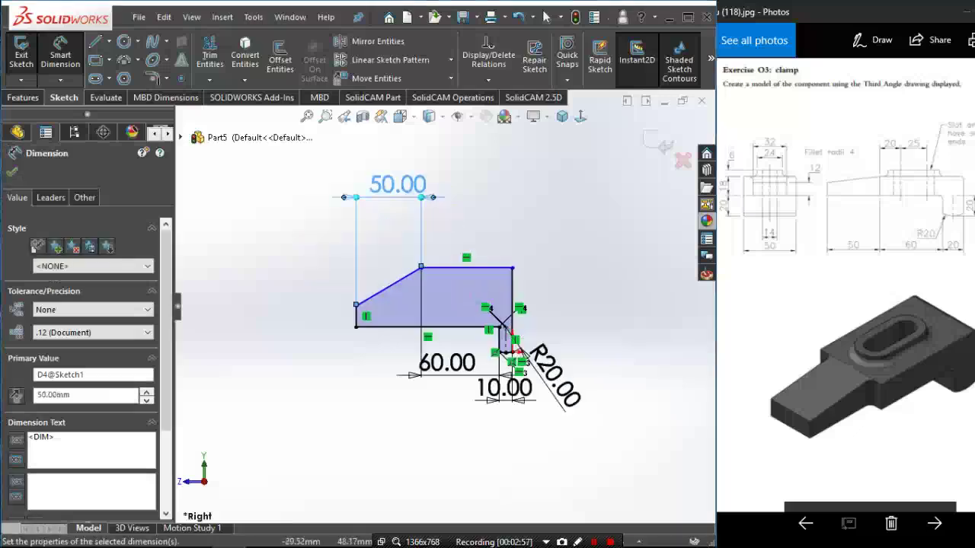
{"action": "left_click", "coordinate": [259, 343]}
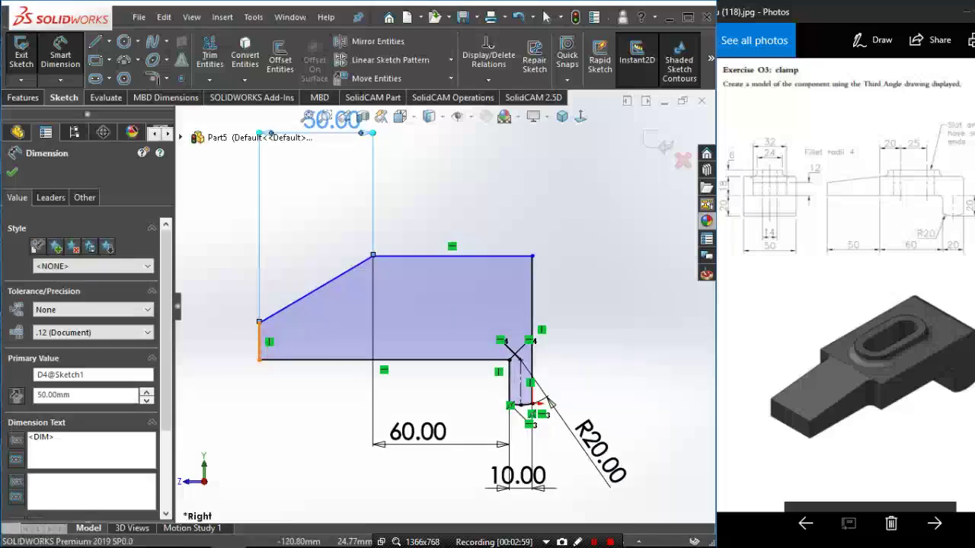
{"action": "left_click", "coordinate": [217, 346]}
{"action": "left_click", "coordinate": [229, 357]}
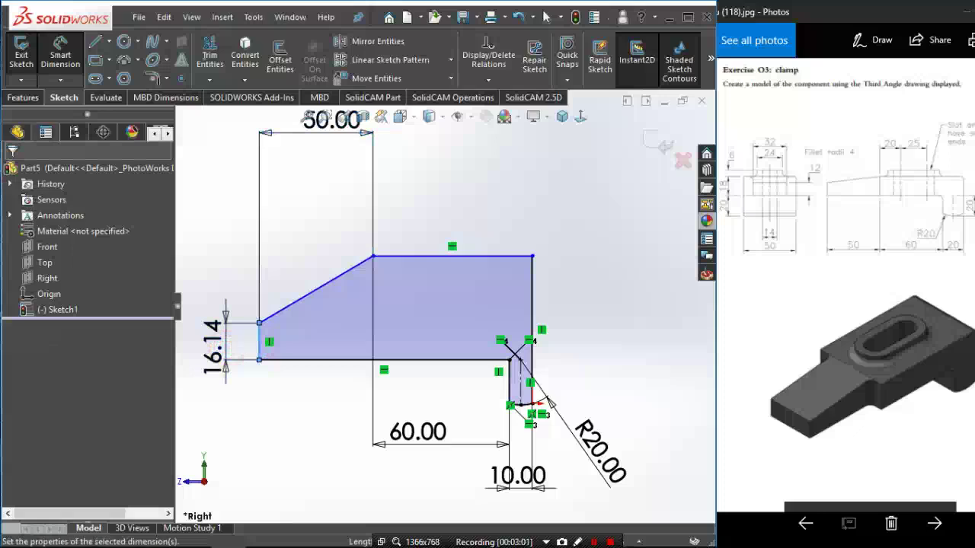
Set the left end height to 12 mm and add a 38 mm overall right-side height.
{"action": "type", "text": "12"}
{"action": "key", "text": "Return"}
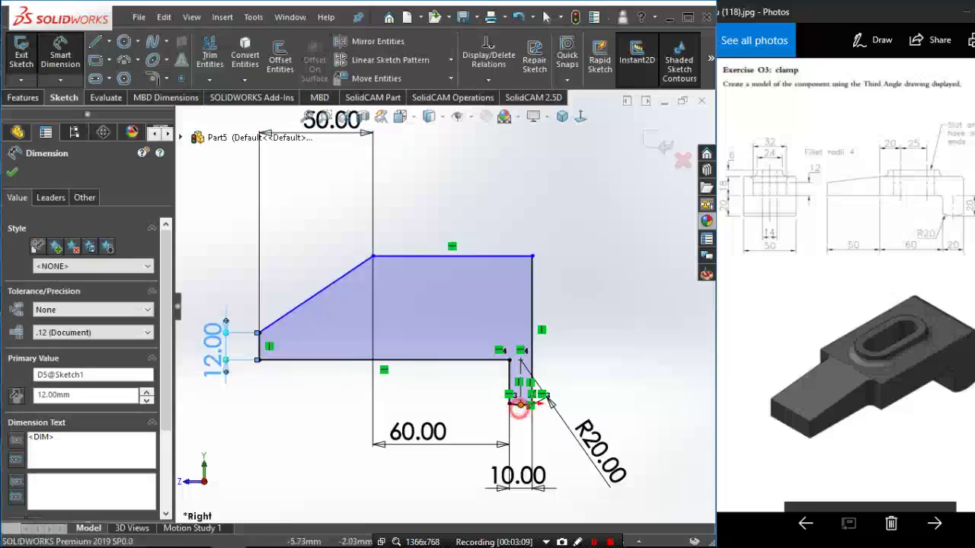
{"action": "left_click", "coordinate": [520, 402]}
{"action": "left_click", "coordinate": [527, 256]}
{"action": "left_click", "coordinate": [644, 320]}
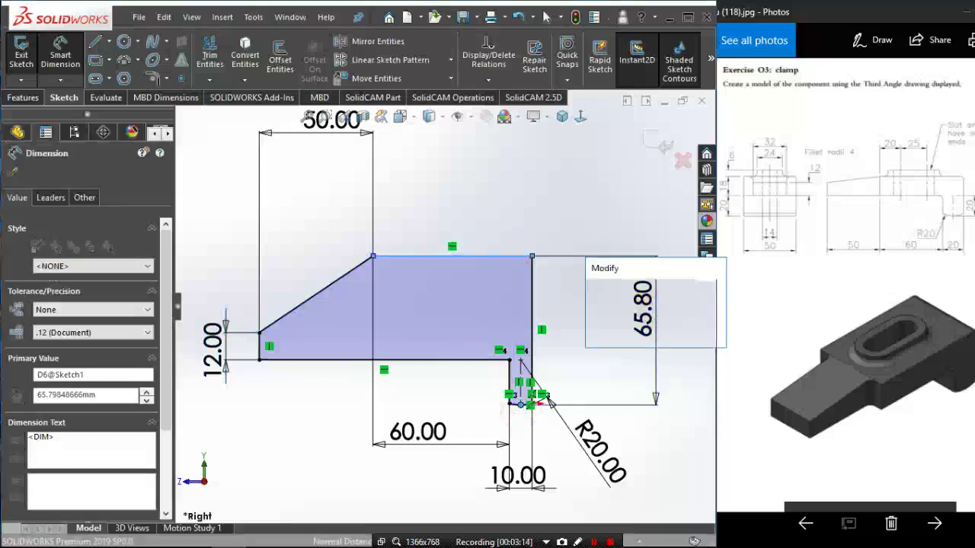
{"action": "type", "text": "38"}
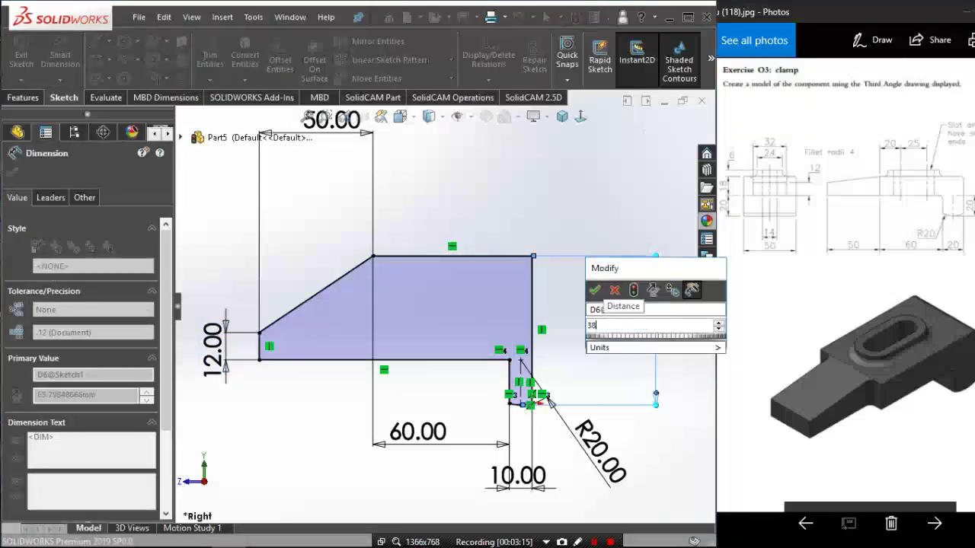
{"action": "key", "text": "Return"}
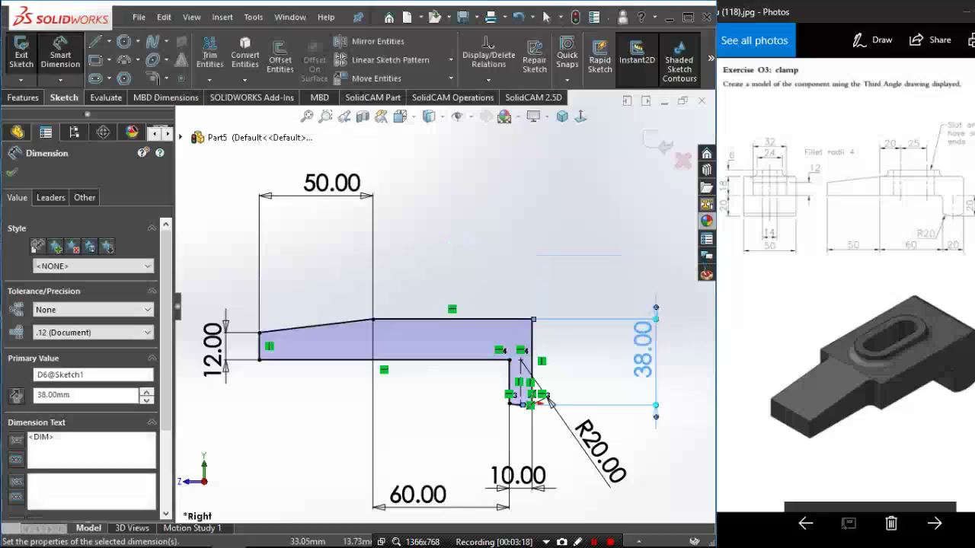
{"action": "left_click", "coordinate": [593, 368]}
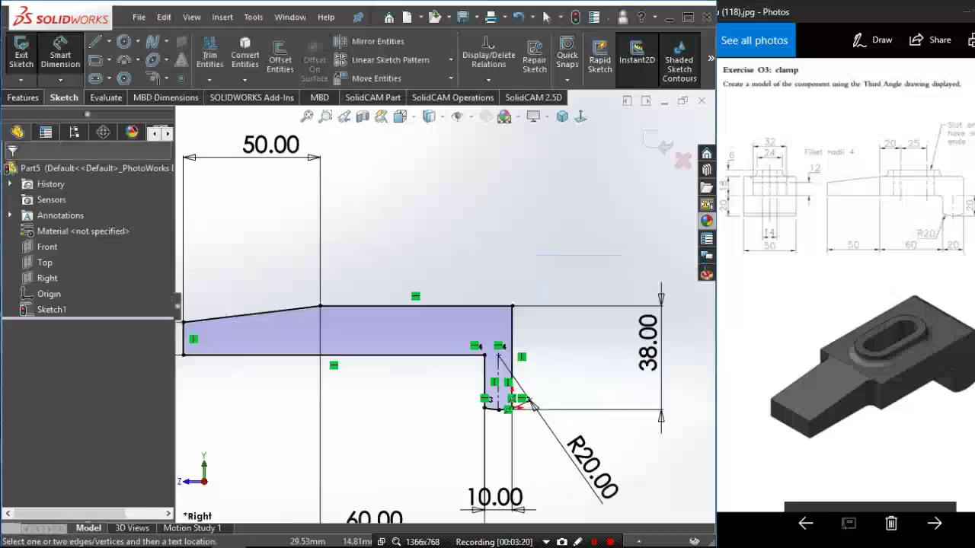
Change the 10.00 step width dimension to 20 mm.
{"action": "left_click", "coordinate": [501, 498]}
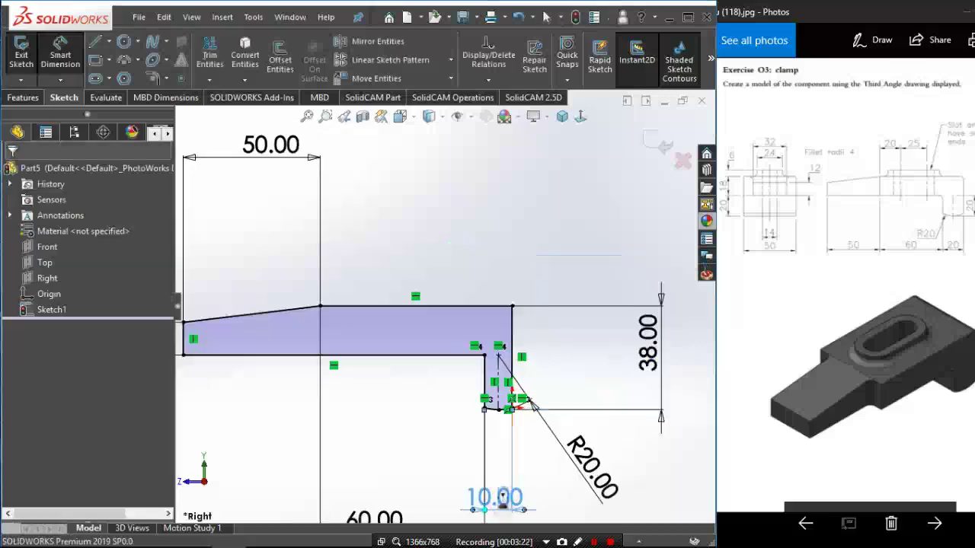
{"action": "double_click", "coordinate": [501, 499]}
{"action": "type", "text": "20"}
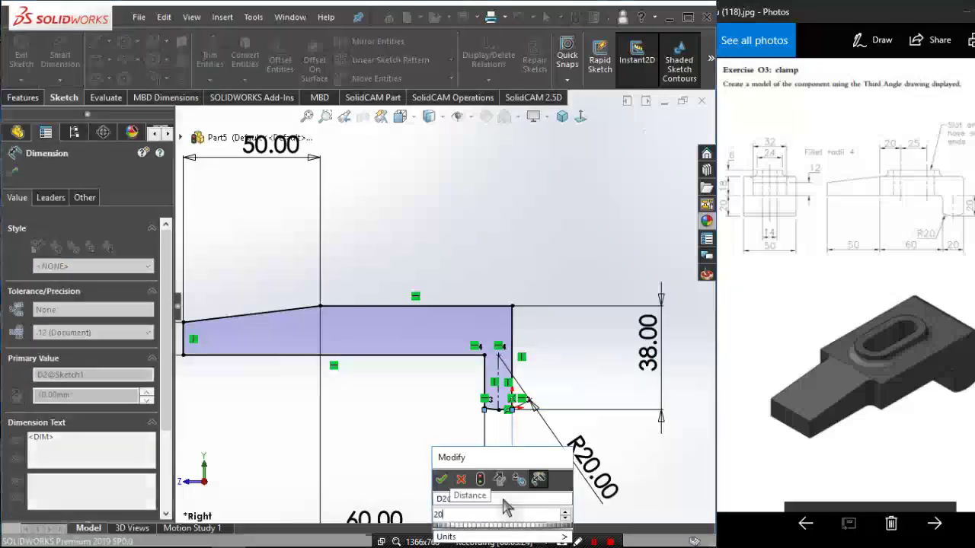
{"action": "key", "text": "Return"}
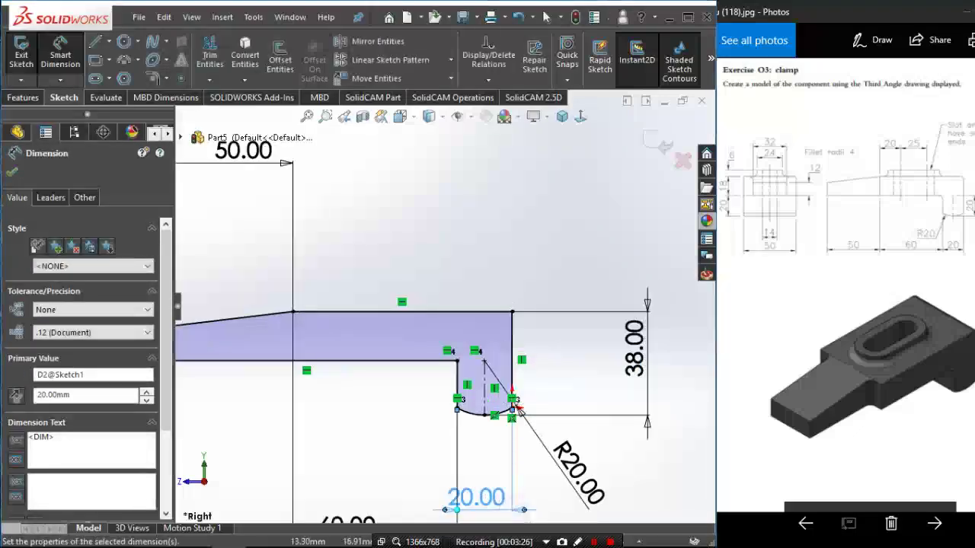
{"action": "scroll", "coordinate": [517, 409], "scroll_direction": "up", "scroll_amount": 3}
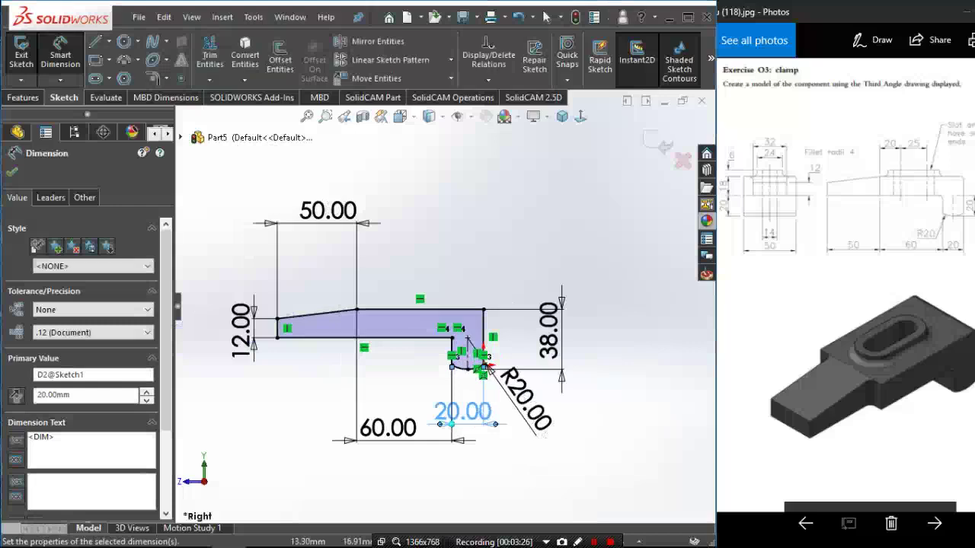
Extrude the profile 50 mm with Mid Plane end condition to create Boss-Extrude1.
{"action": "left_click", "coordinate": [23, 98]}
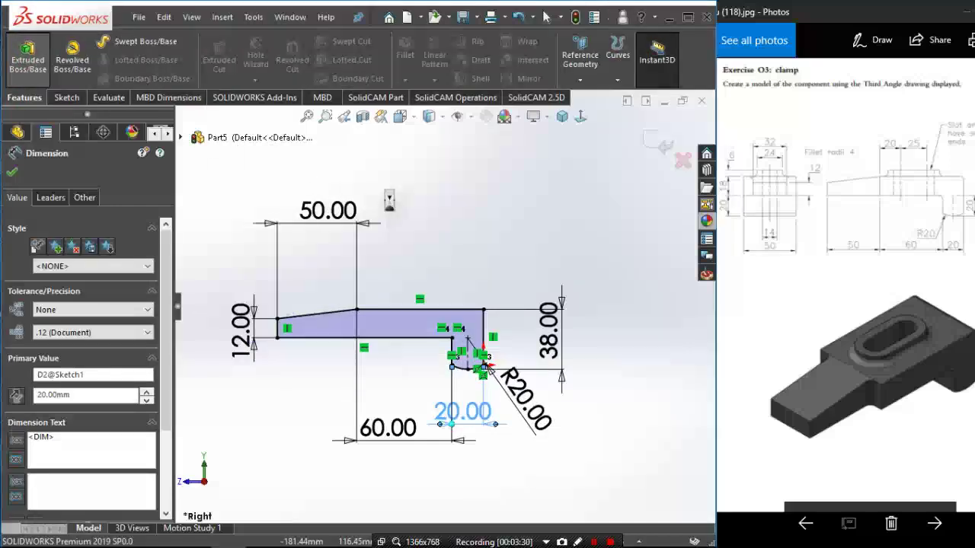
{"action": "left_click", "coordinate": [27, 55]}
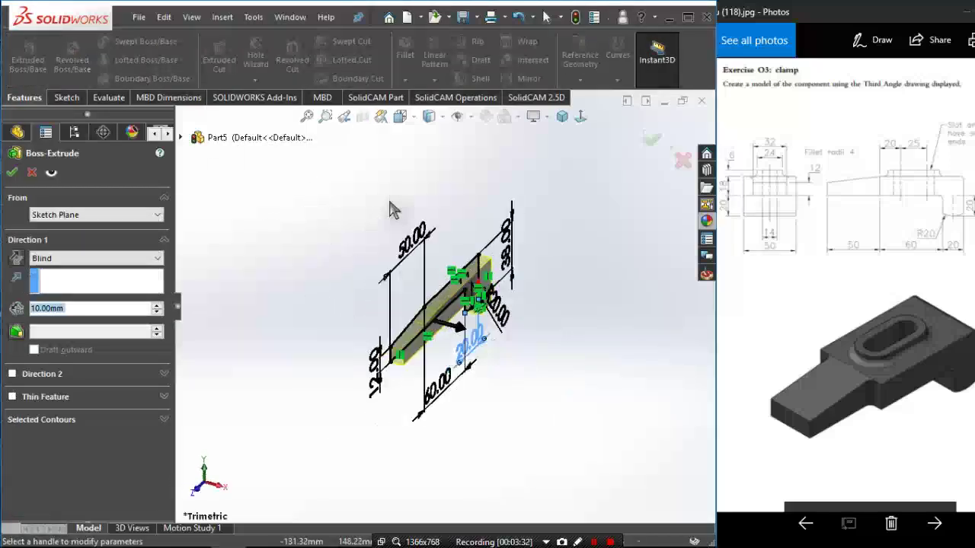
{"action": "left_click", "coordinate": [66, 260]}
{"action": "left_click", "coordinate": [92, 318]}
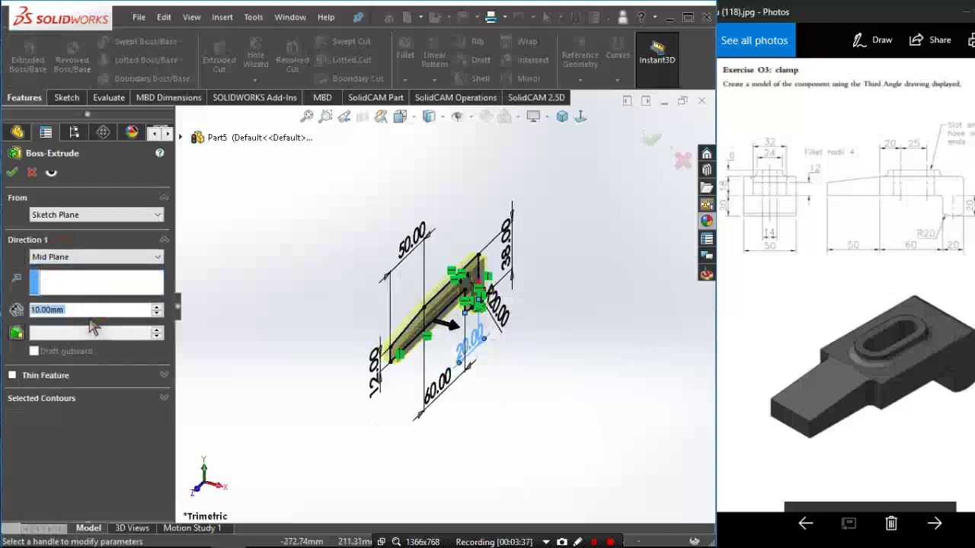
{"action": "type", "text": "50"}
{"action": "key", "text": "Return"}
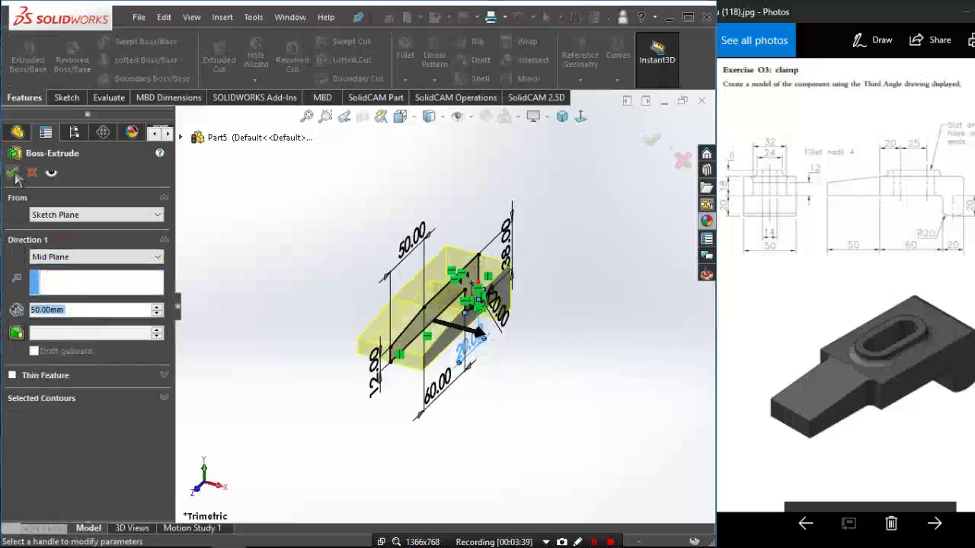
{"action": "left_click", "coordinate": [13, 174]}
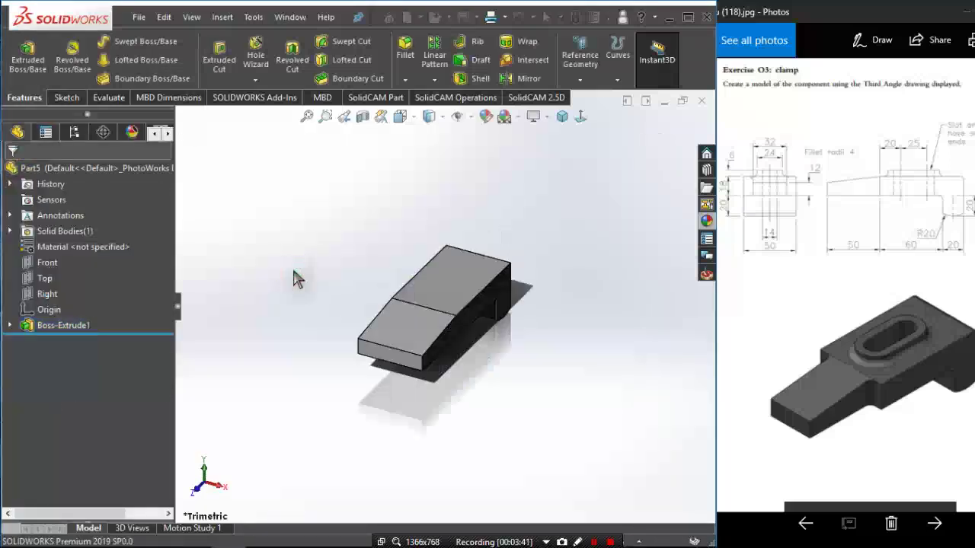
{"action": "scroll", "coordinate": [450, 266], "scroll_direction": "down", "scroll_amount": 2}
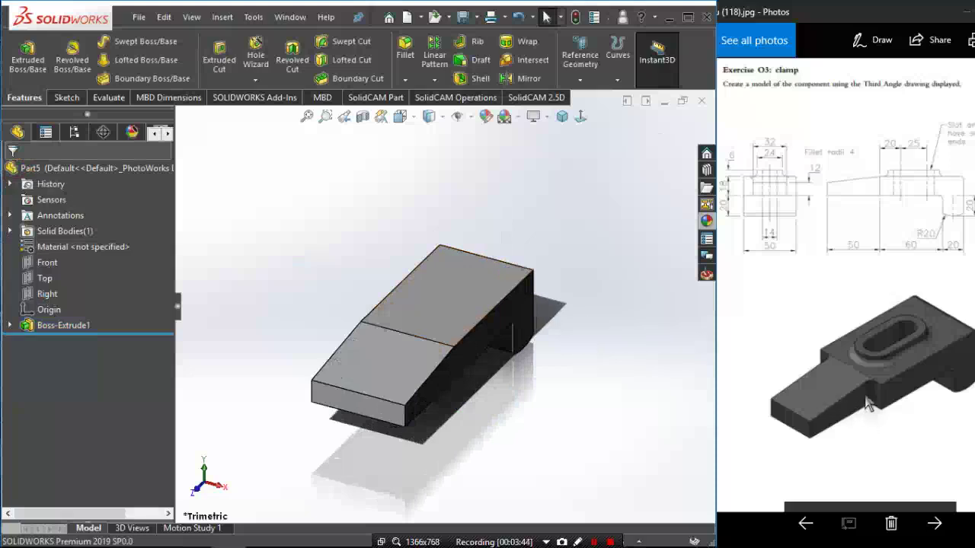
Sketch a construction centreline down the middle of the block's top face.
{"action": "left_click", "coordinate": [457, 251]}
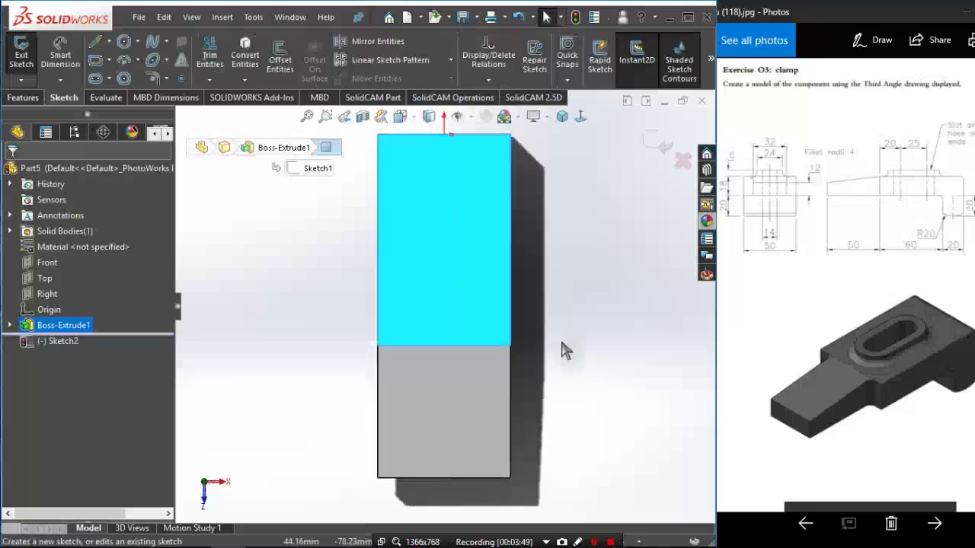
{"action": "left_click", "coordinate": [109, 60]}
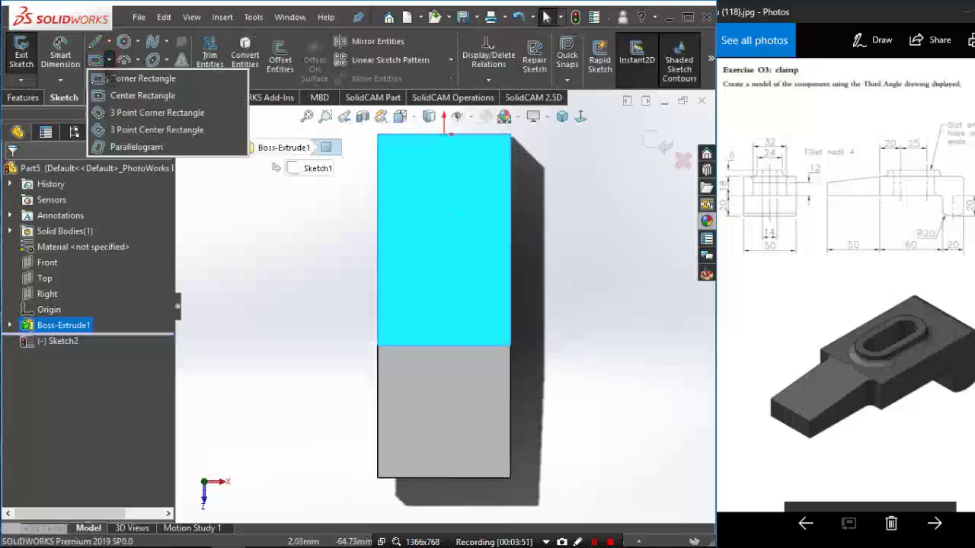
{"action": "left_click", "coordinate": [109, 41]}
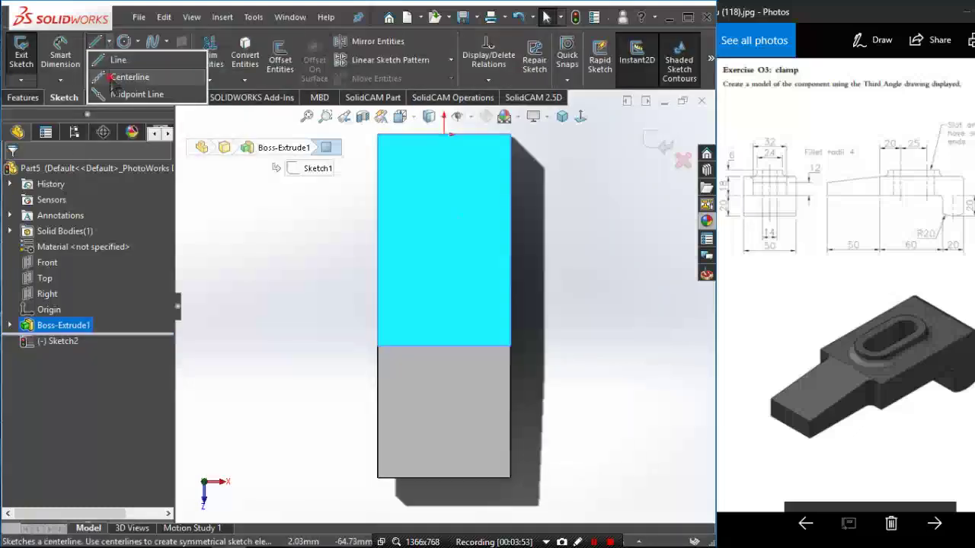
{"action": "left_click", "coordinate": [126, 76]}
{"action": "key", "text": "f"}
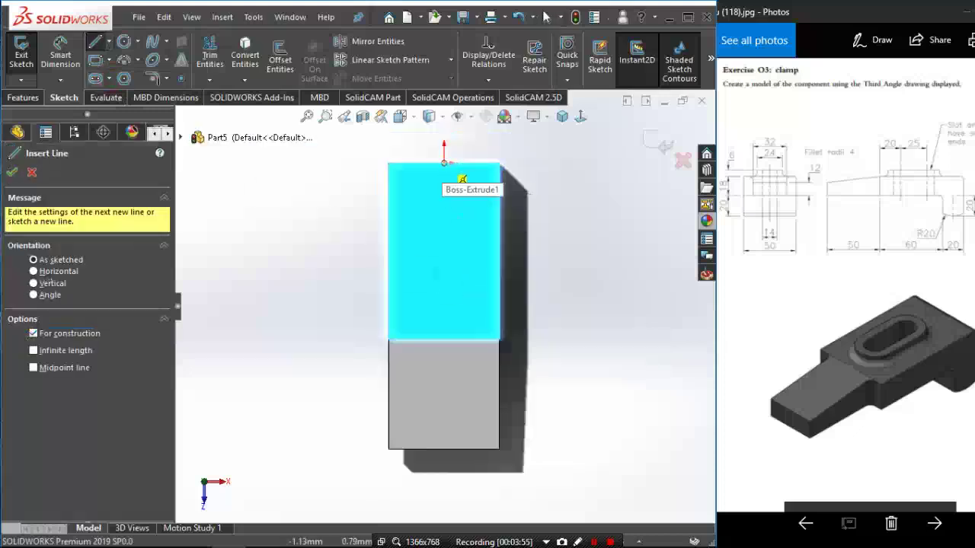
{"action": "left_click", "coordinate": [444, 162]}
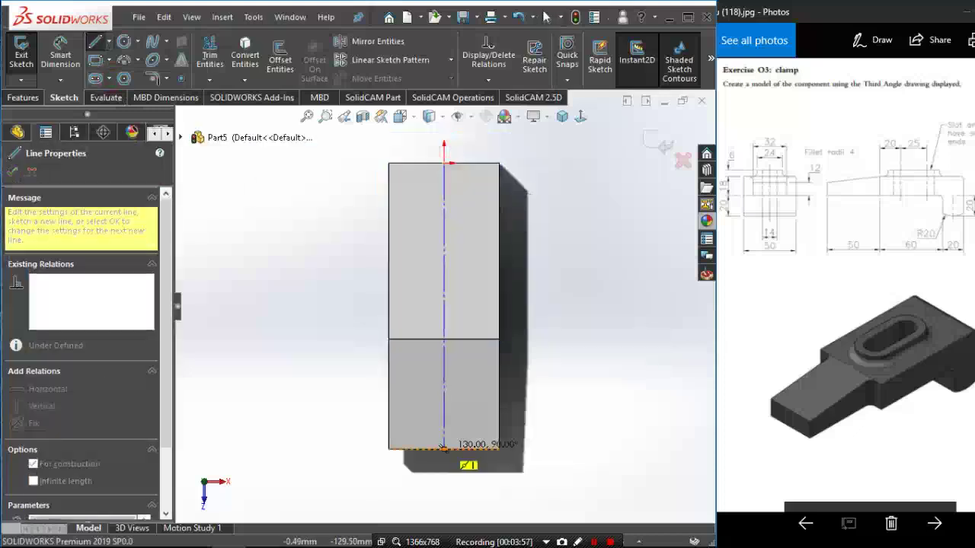
{"action": "left_click", "coordinate": [444, 449]}
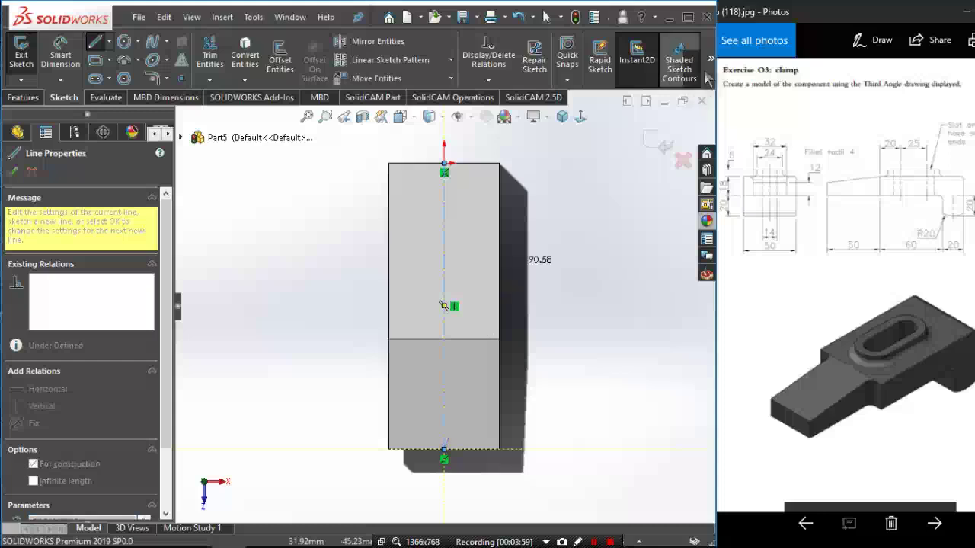
{"action": "key", "text": "Escape"}
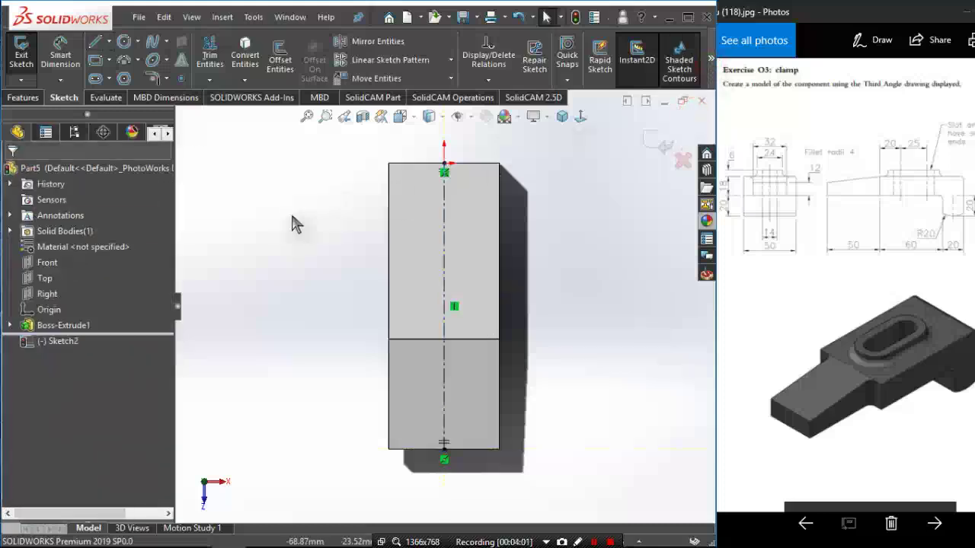
Draw a corner rectangle and dimension the 16 mm gap and 50 mm length.
{"action": "left_click", "coordinate": [96, 60]}
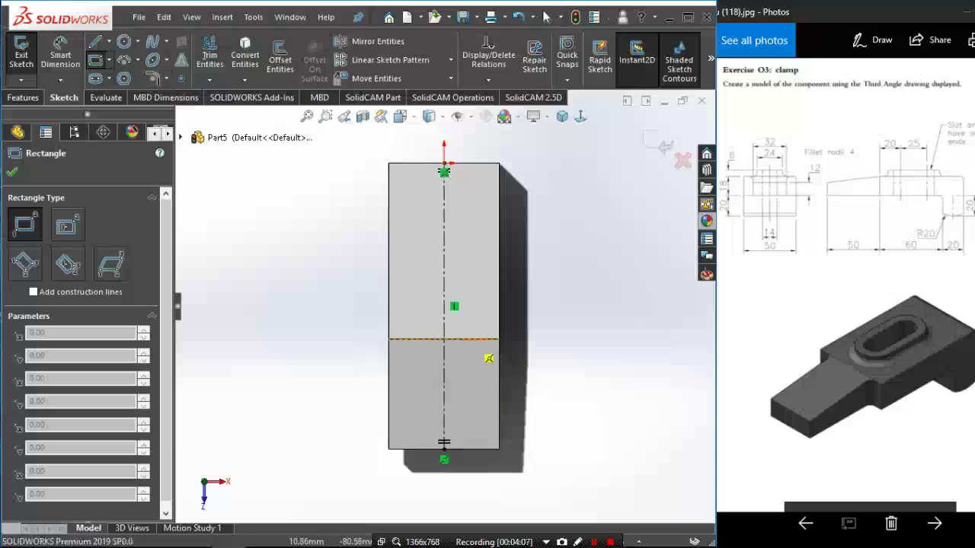
{"action": "left_click", "coordinate": [468, 341]}
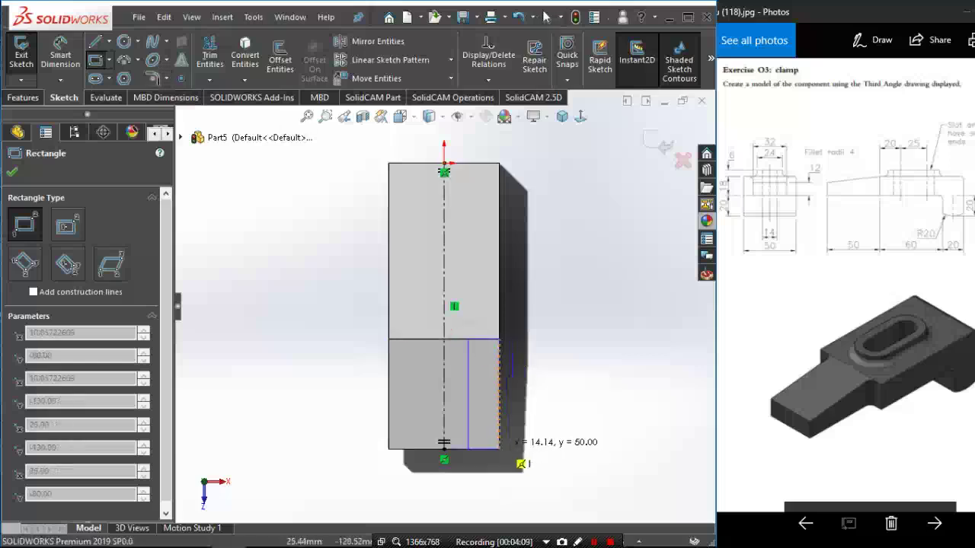
{"action": "left_click", "coordinate": [499, 448]}
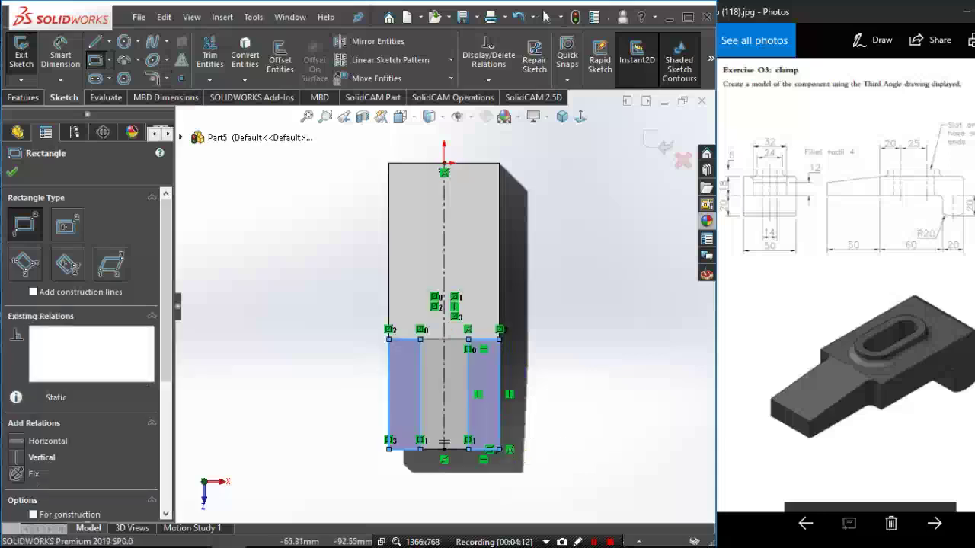
{"action": "left_click", "coordinate": [60, 55]}
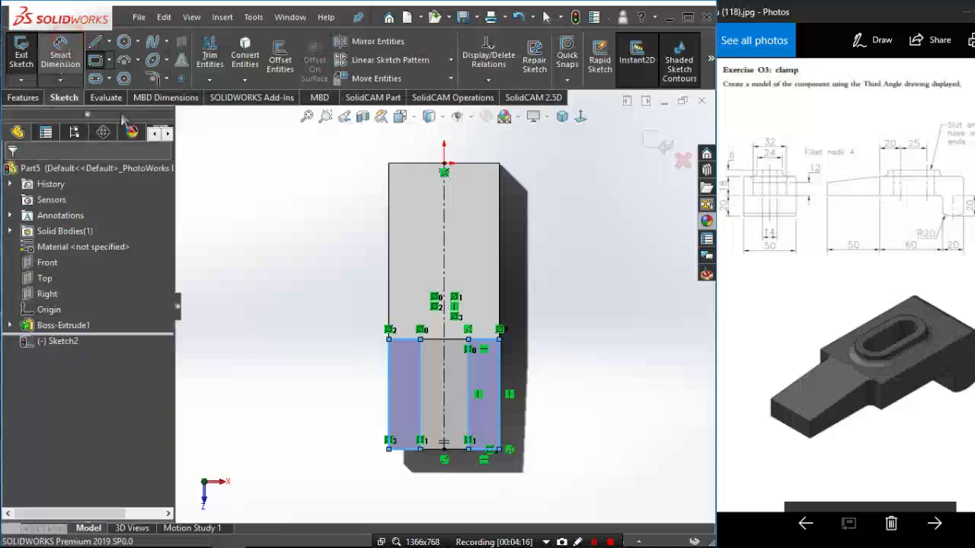
{"action": "left_click", "coordinate": [444, 392]}
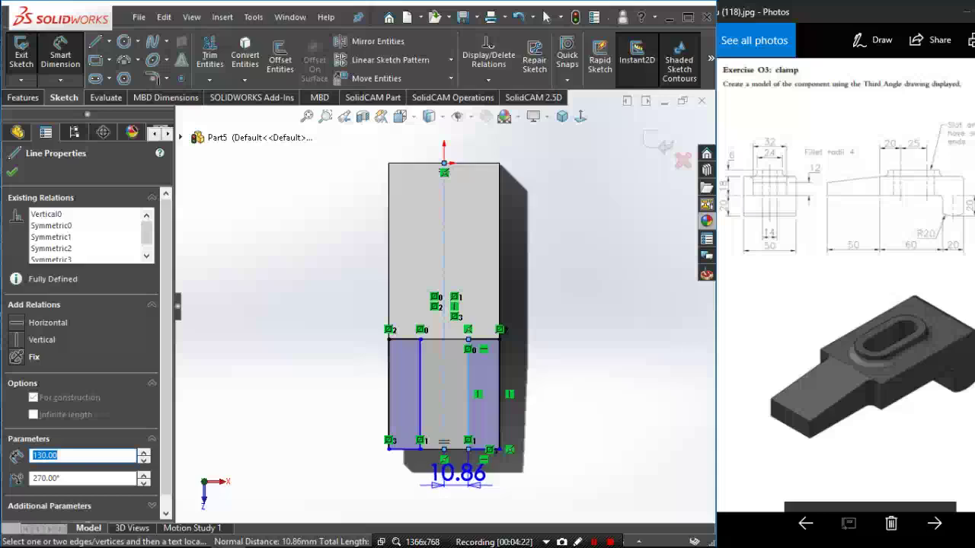
{"action": "left_click", "coordinate": [458, 479]}
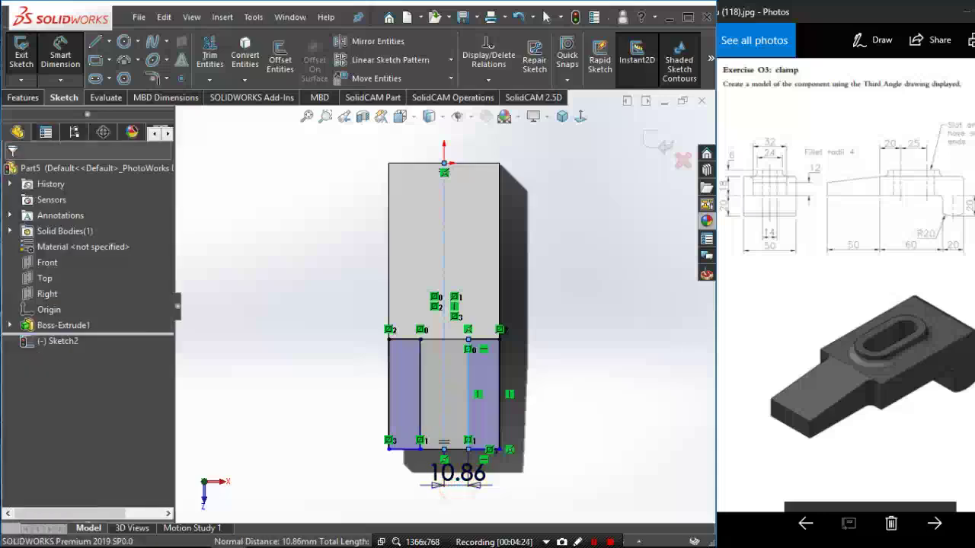
{"action": "key", "text": "Return"}
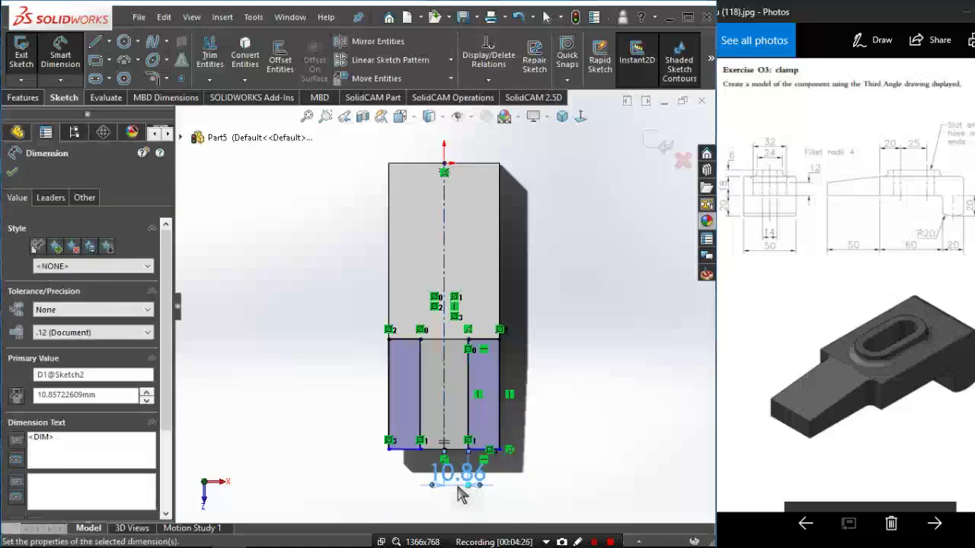
{"action": "left_click", "coordinate": [556, 457]}
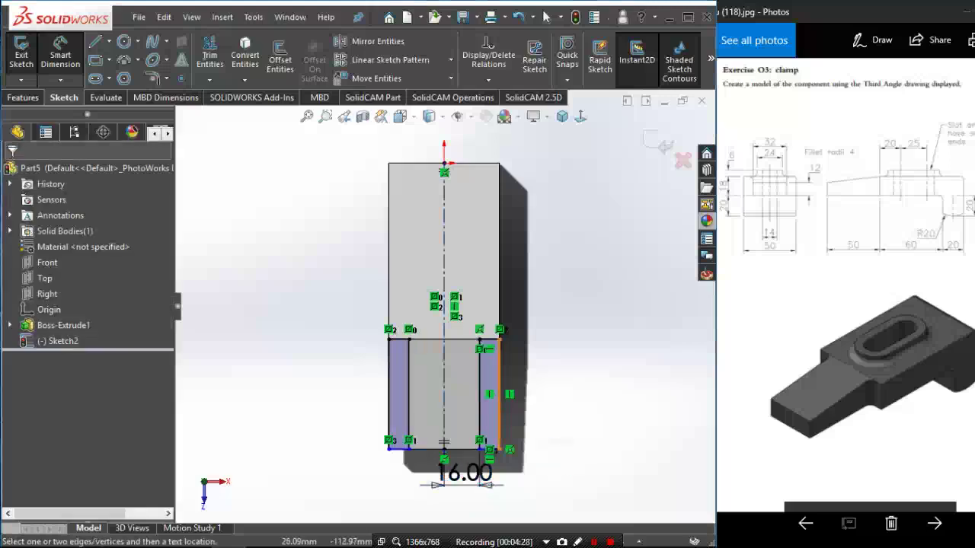
{"action": "left_click", "coordinate": [499, 411]}
{"action": "left_click", "coordinate": [561, 396]}
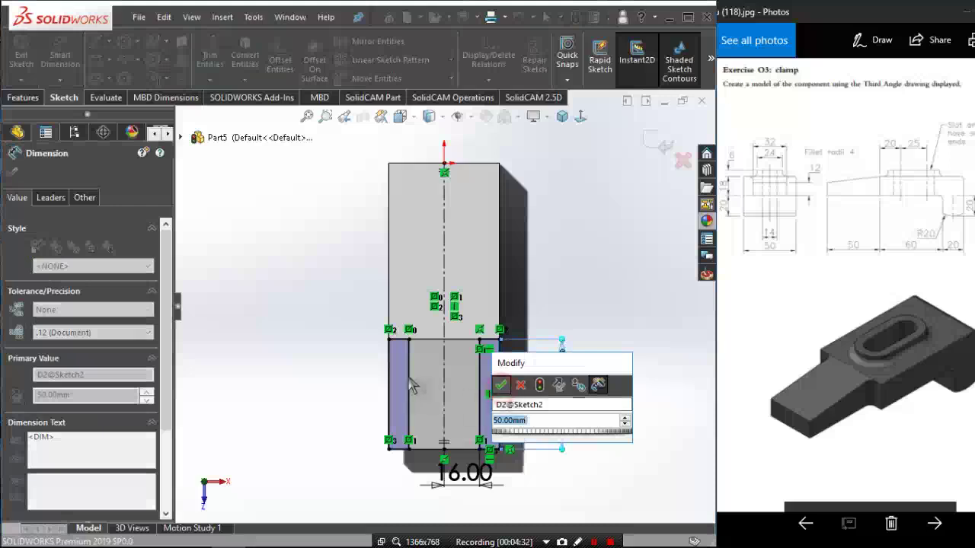
{"action": "key", "text": "Return"}
{"action": "left_click", "coordinate": [23, 97]}
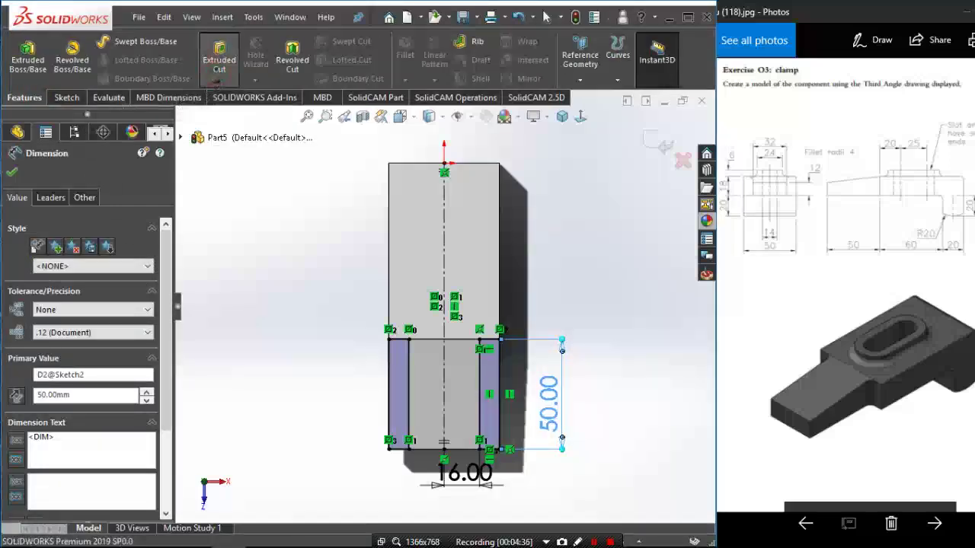
Cut the side rectangles Through All as Cut-Extrude1 and orbit to inspect it.
{"action": "left_click", "coordinate": [218, 57]}
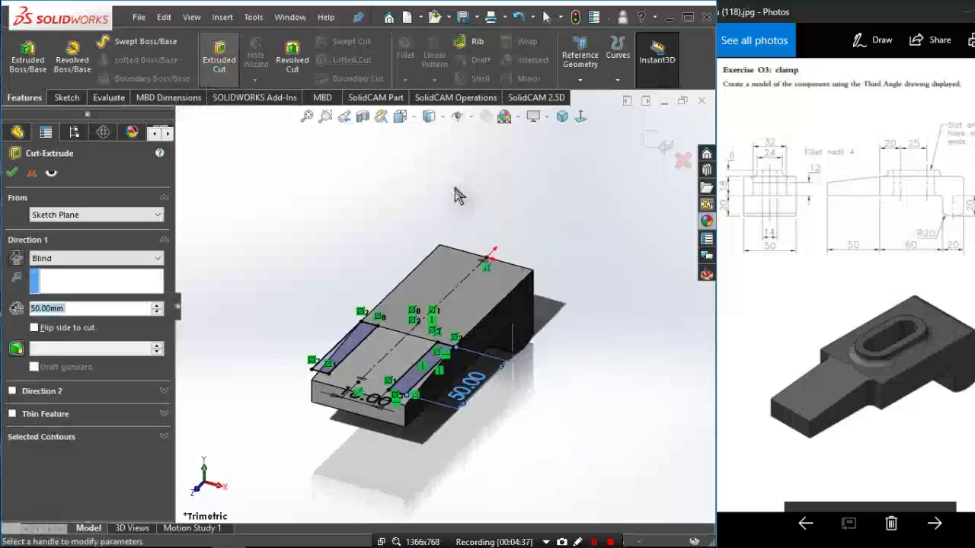
{"action": "left_click", "coordinate": [90, 261]}
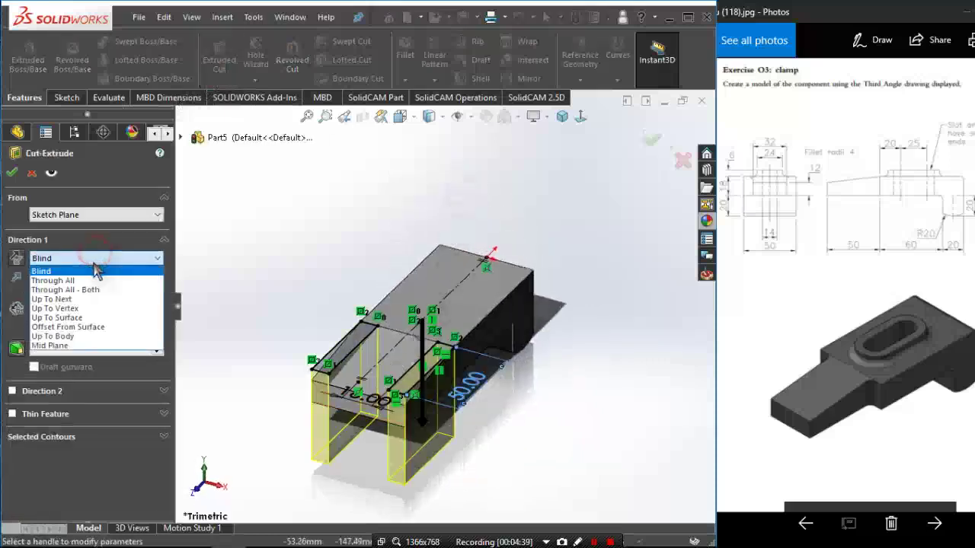
{"action": "left_click", "coordinate": [90, 280]}
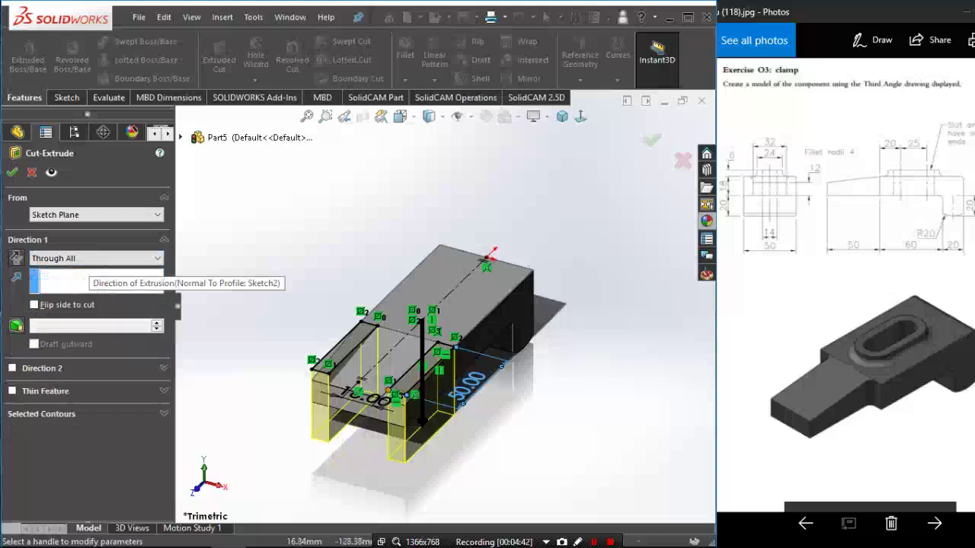
{"action": "left_click", "coordinate": [12, 173]}
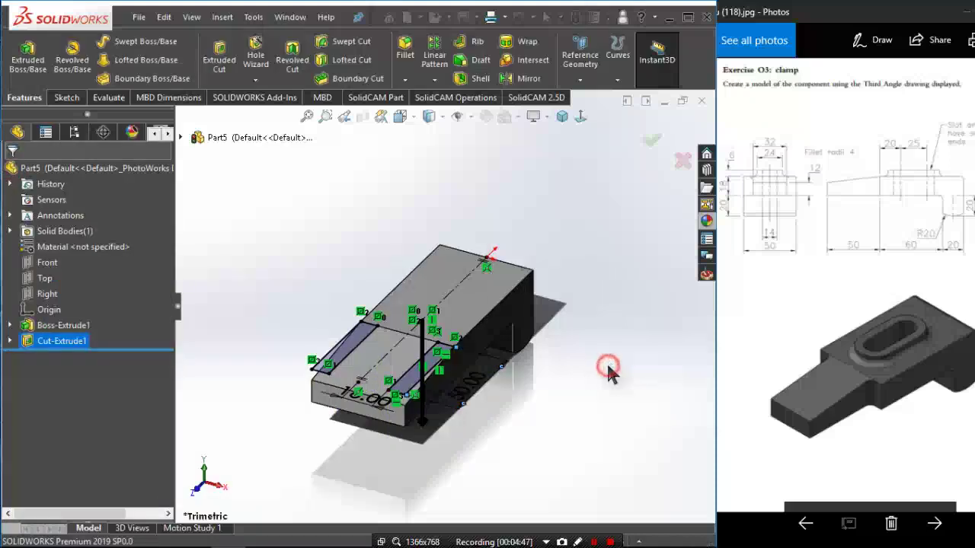
{"action": "middle_click_drag", "start_coordinate": [591, 354], "coordinate": [578, 353]}
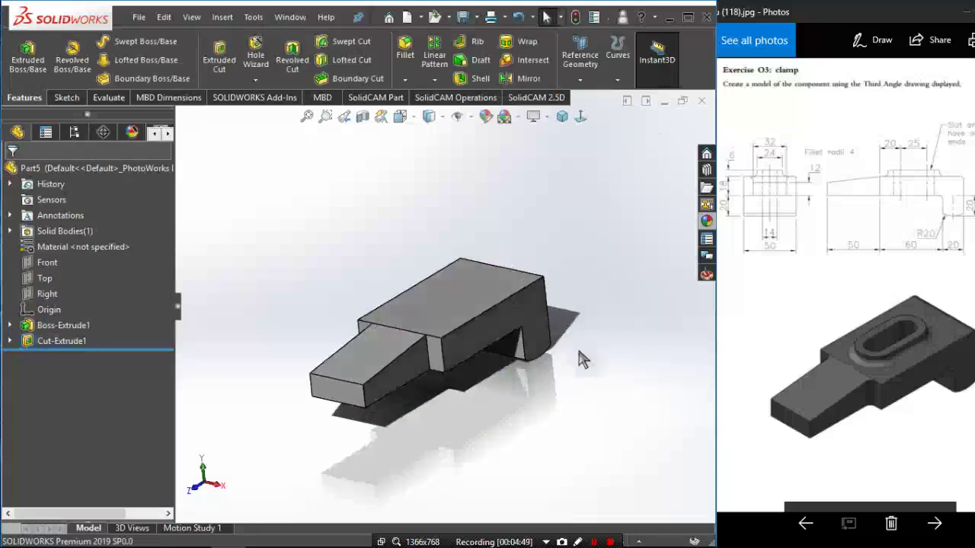
Abandon the started 4 mm fillet and orbit the clamp to look down on its top.
{"action": "left_click", "coordinate": [413, 59]}
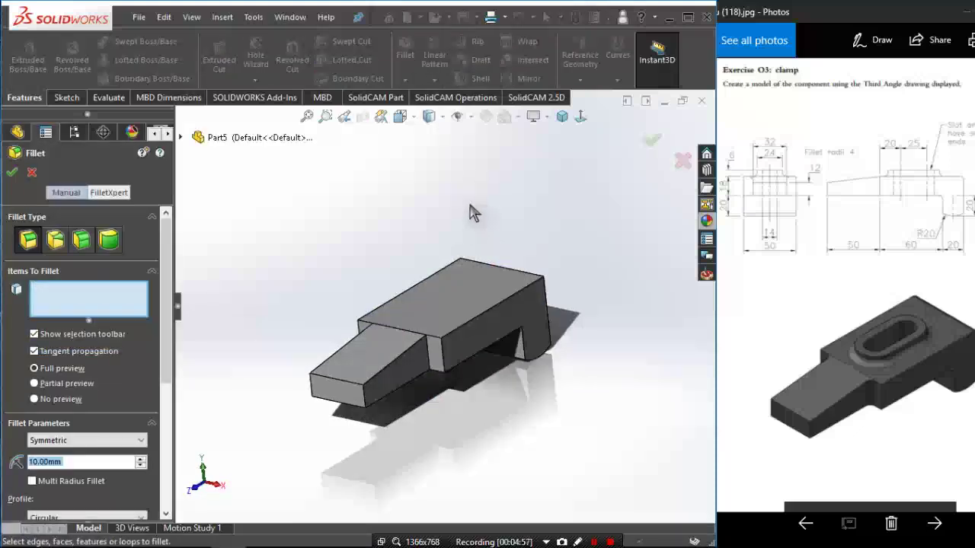
{"action": "type", "text": "4"}
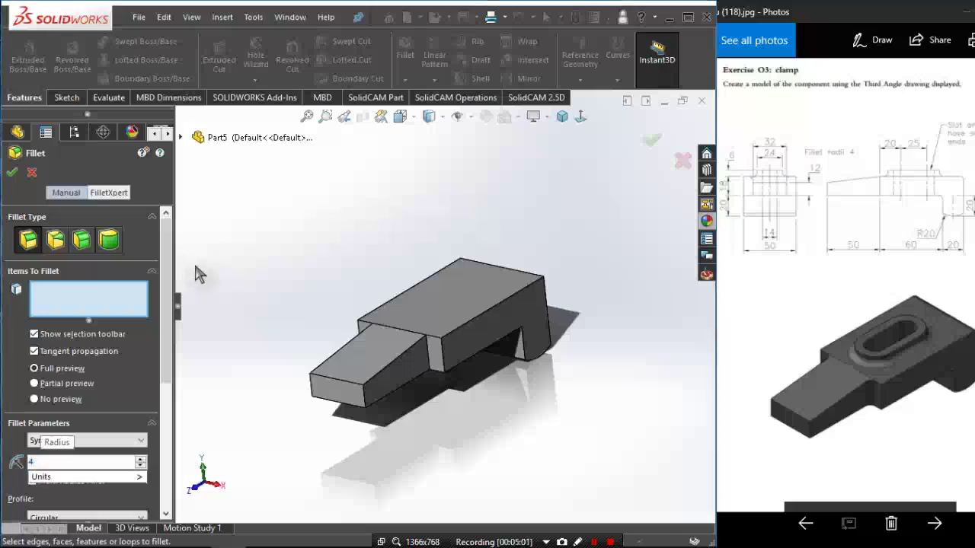
{"action": "left_click", "coordinate": [31, 173]}
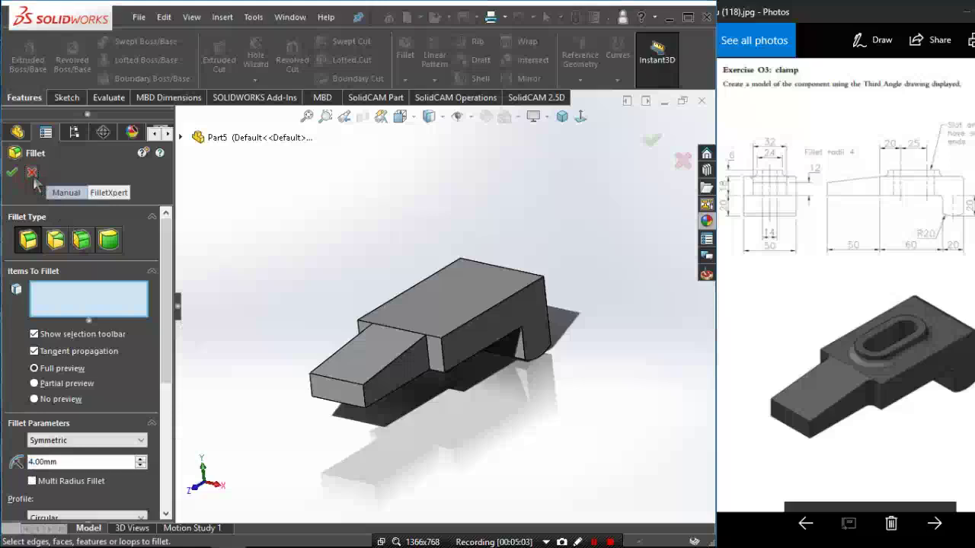
{"action": "left_click", "coordinate": [31, 174]}
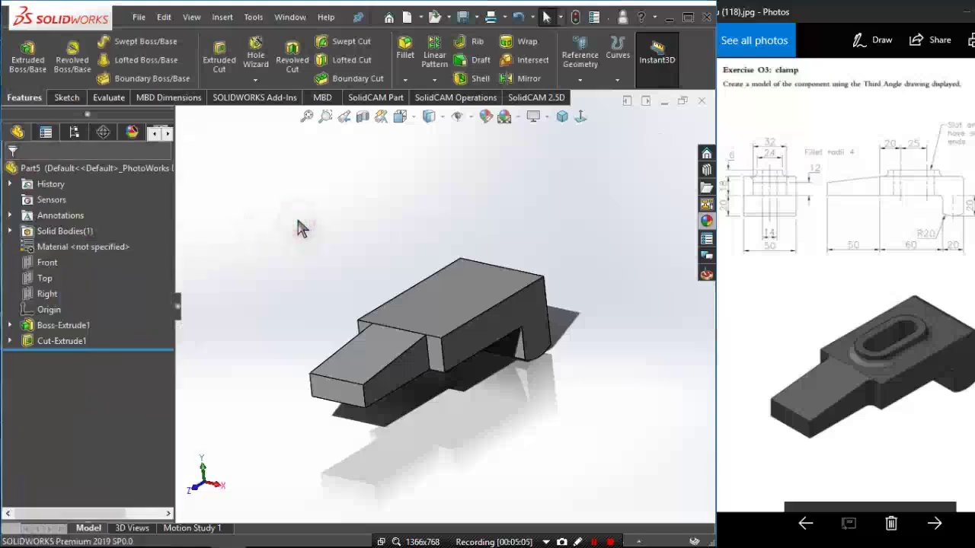
{"action": "middle_click_drag", "start_coordinate": [298, 223], "coordinate": [312, 259]}
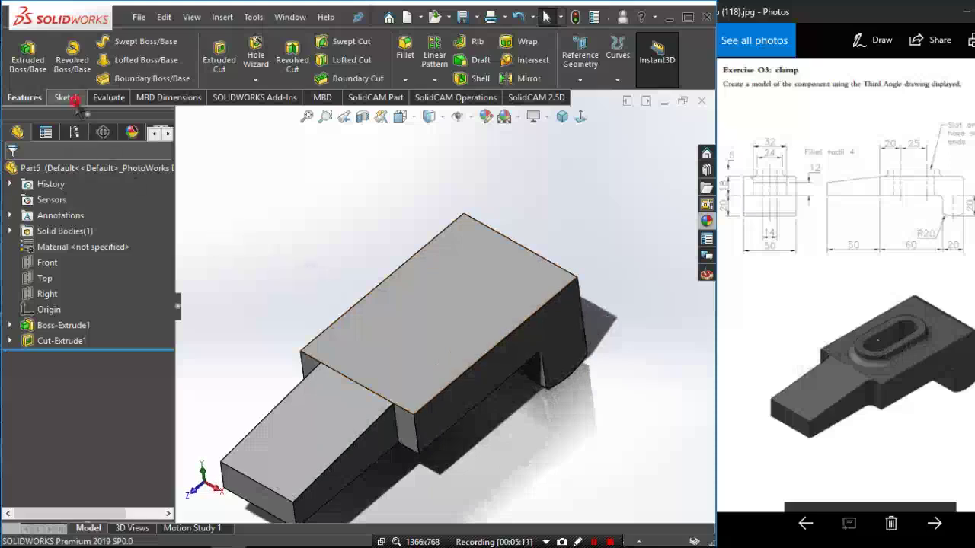
Start a new sketch on the raised block's top face.
{"action": "left_click", "coordinate": [67, 97]}
{"action": "left_click", "coordinate": [22, 57]}
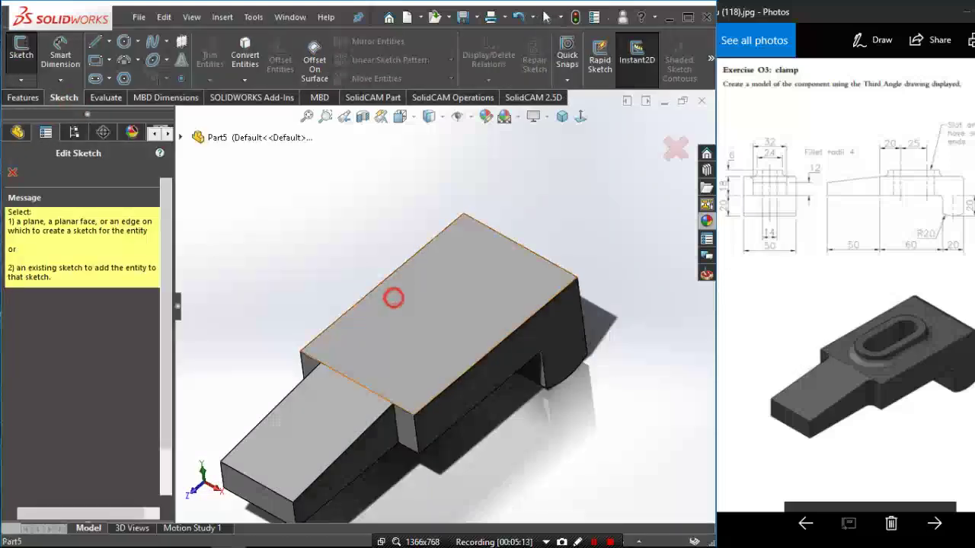
{"action": "left_click", "coordinate": [393, 298]}
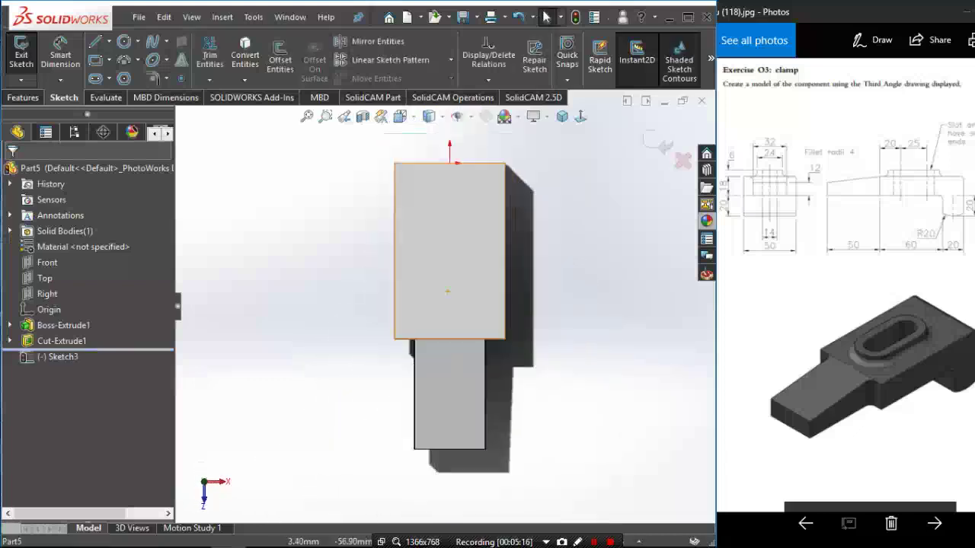
Draw a vertical straight slot from two centre points and a width.
{"action": "left_click", "coordinate": [98, 79]}
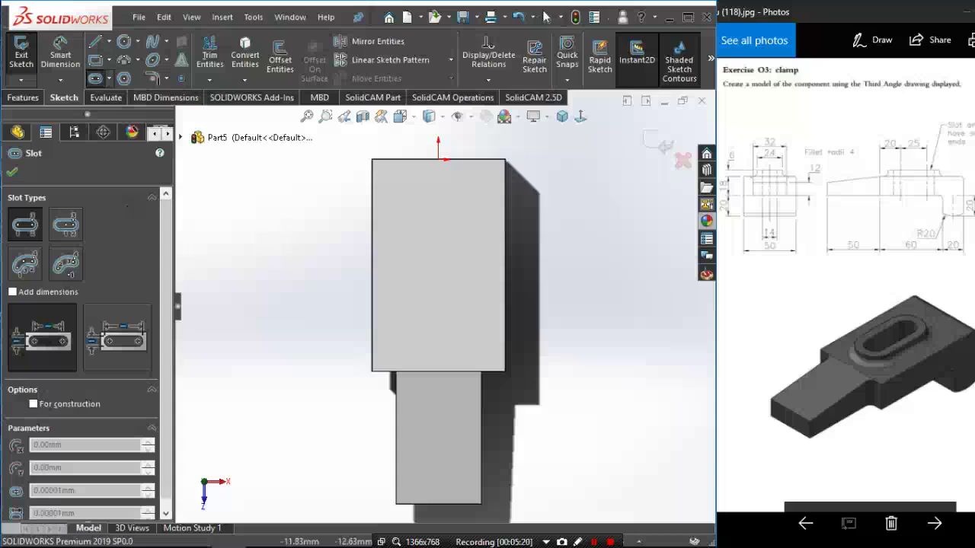
{"action": "left_click", "coordinate": [439, 217]}
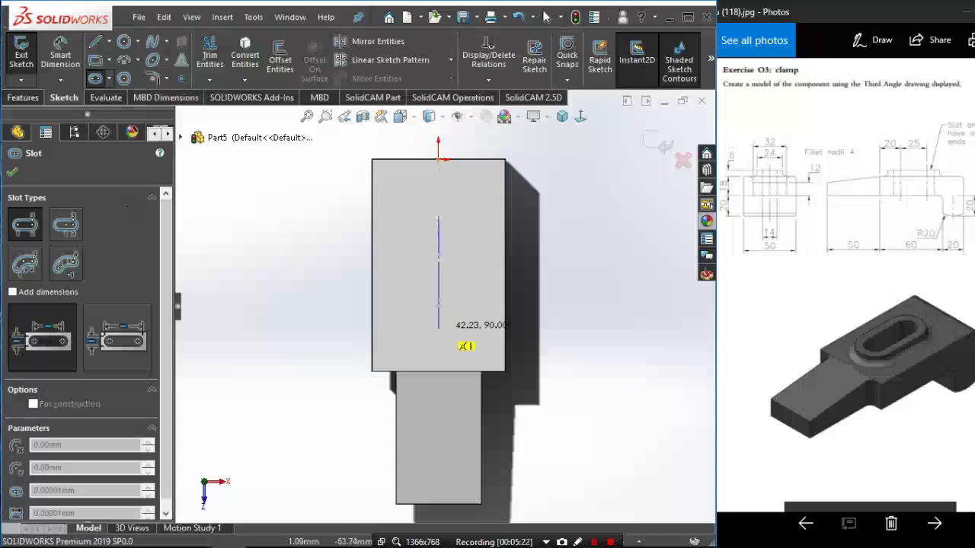
{"action": "left_click", "coordinate": [438, 328]}
{"action": "left_click", "coordinate": [466, 314]}
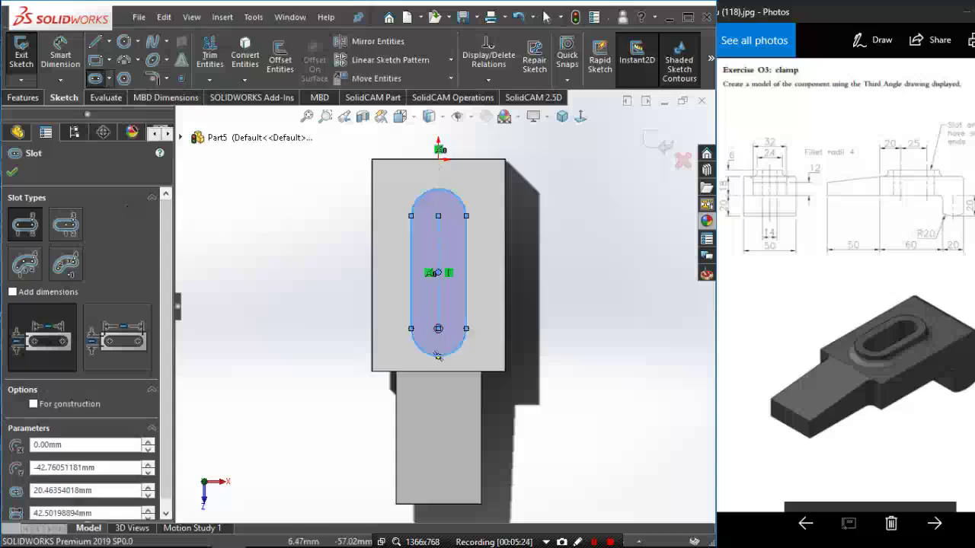
{"action": "middle_click_drag", "start_coordinate": [455, 310], "coordinate": [443, 333], "text": "ctrl"}
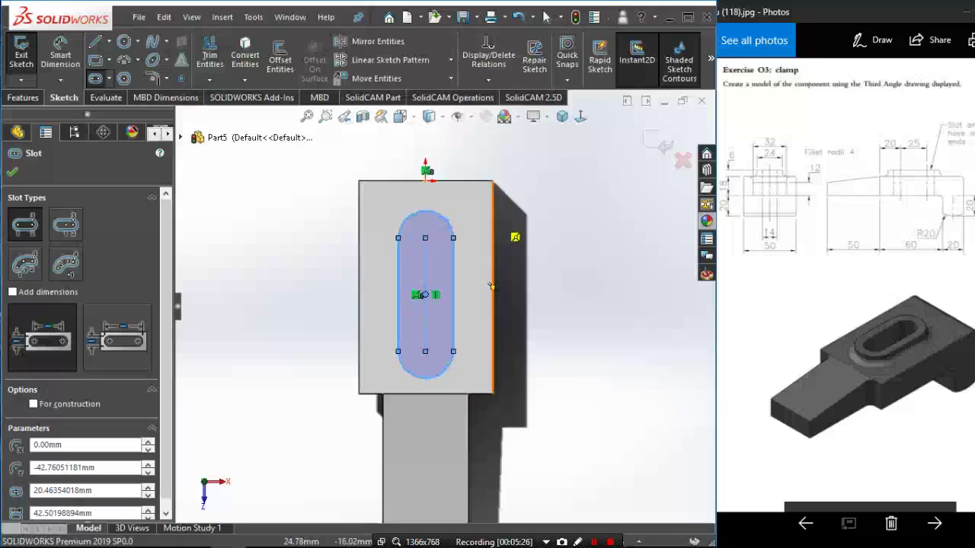
{"action": "key", "text": "Escape"}
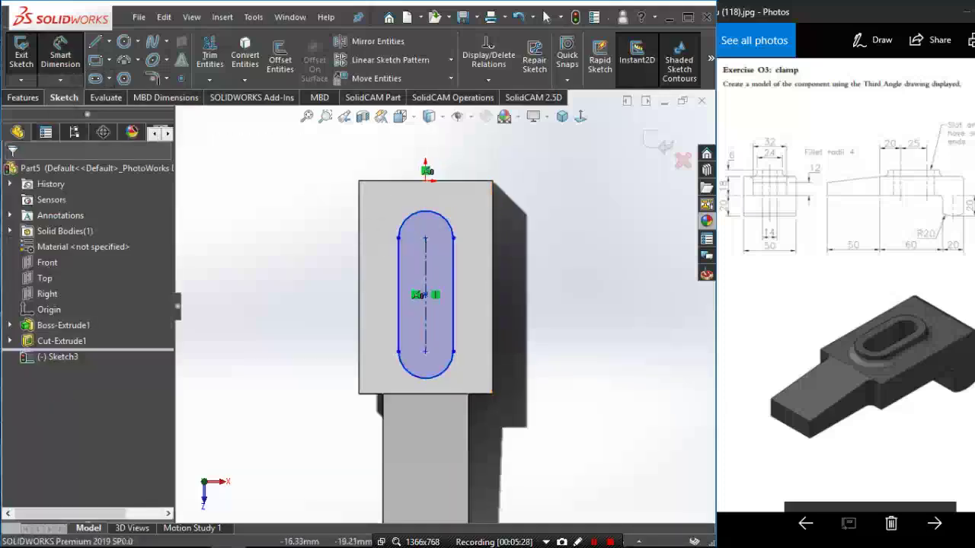
Dimension the slot's lower centre 20 mm from the block edge and 25 mm between centres.
{"action": "left_click", "coordinate": [425, 394]}
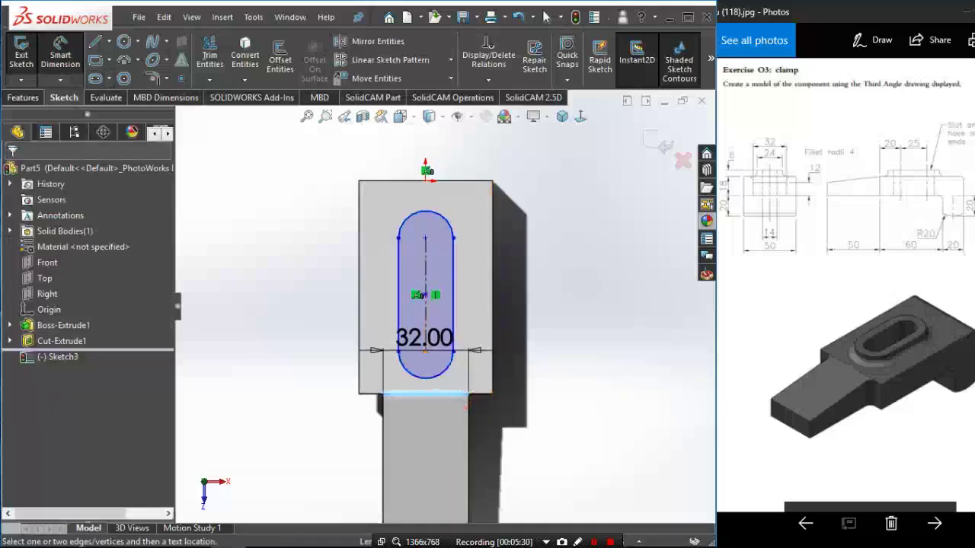
{"action": "left_click", "coordinate": [425, 351]}
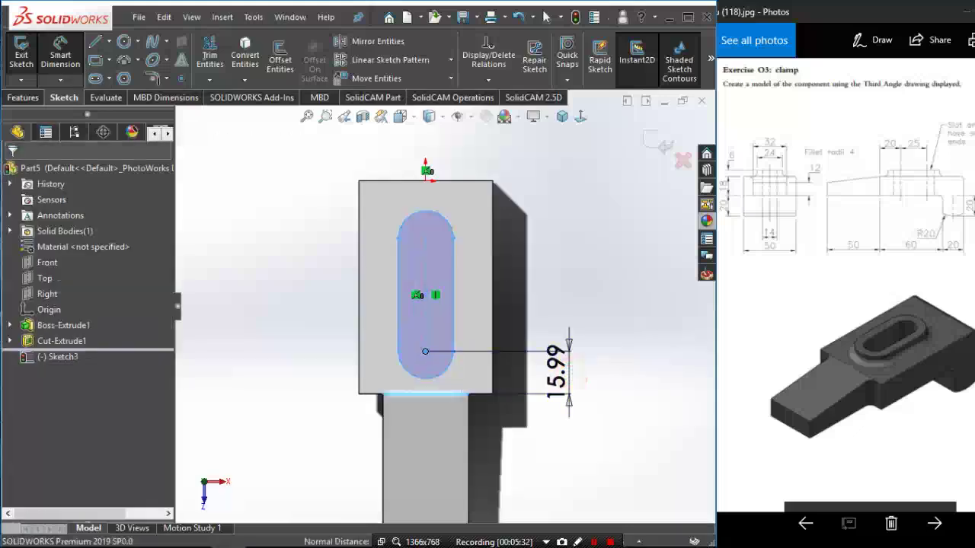
{"action": "left_click", "coordinate": [577, 374]}
{"action": "key", "text": "Return"}
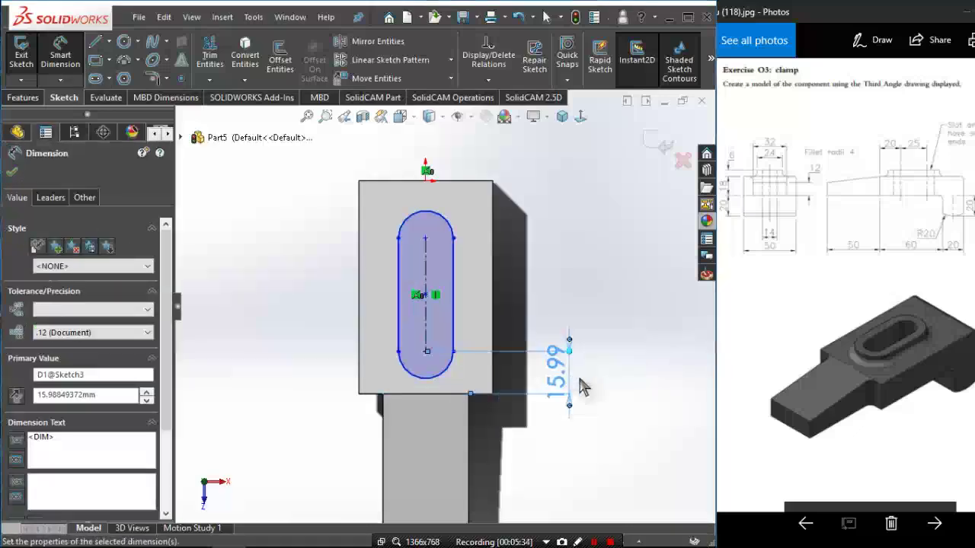
{"action": "left_click", "coordinate": [425, 228]}
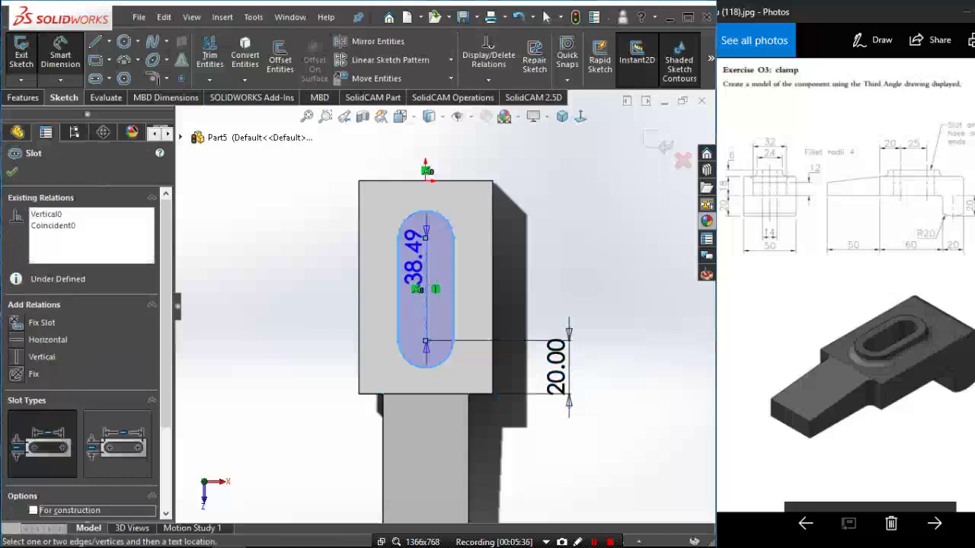
{"action": "left_click", "coordinate": [571, 278]}
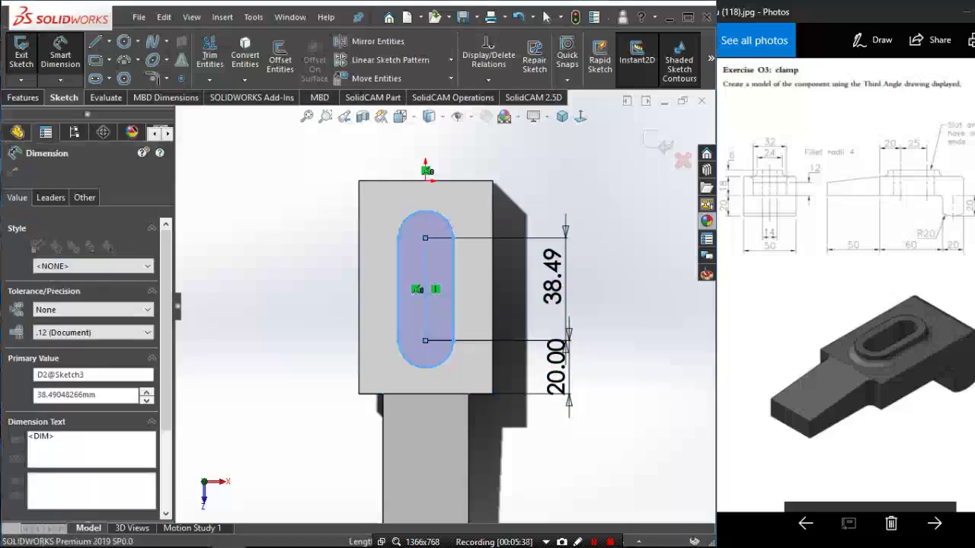
{"action": "type", "text": "25"}
{"action": "key", "text": "Return"}
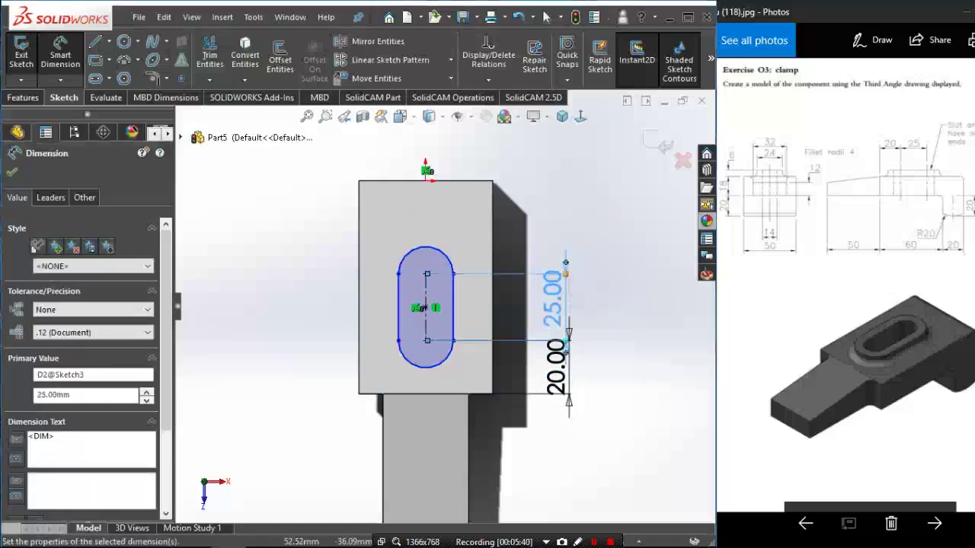
Dimension the slot's end radius and change it from R12 to 7 mm.
{"action": "left_click", "coordinate": [446, 252]}
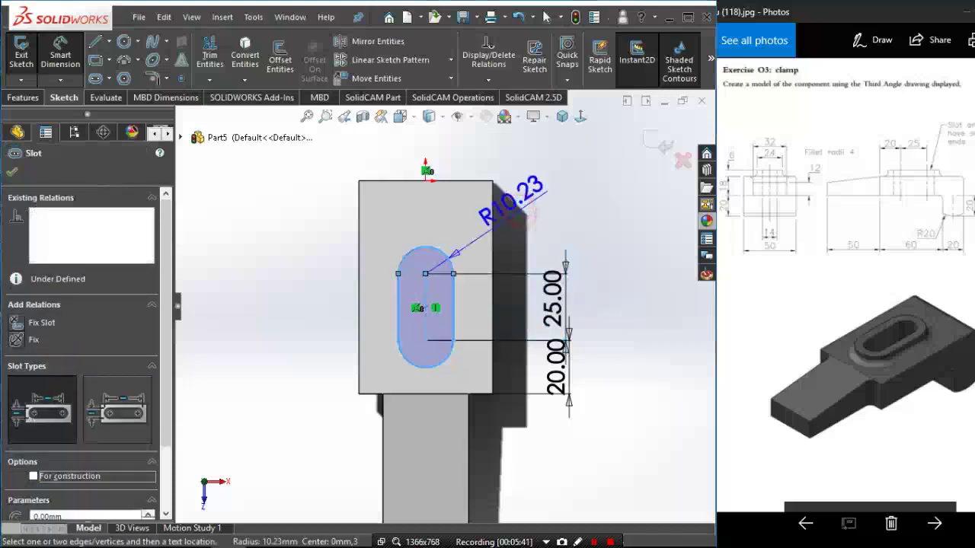
{"action": "left_click", "coordinate": [523, 215]}
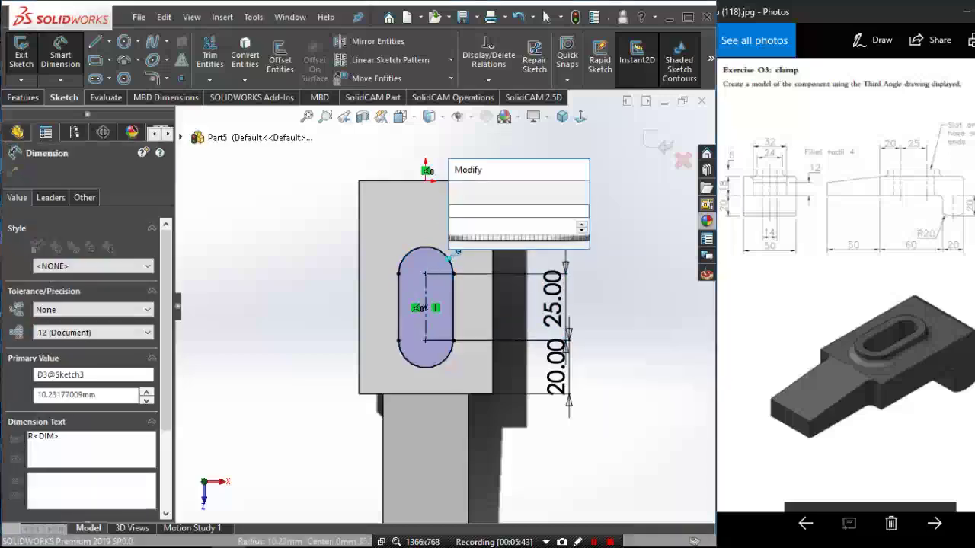
{"action": "type", "text": "12"}
{"action": "key", "text": "Return"}
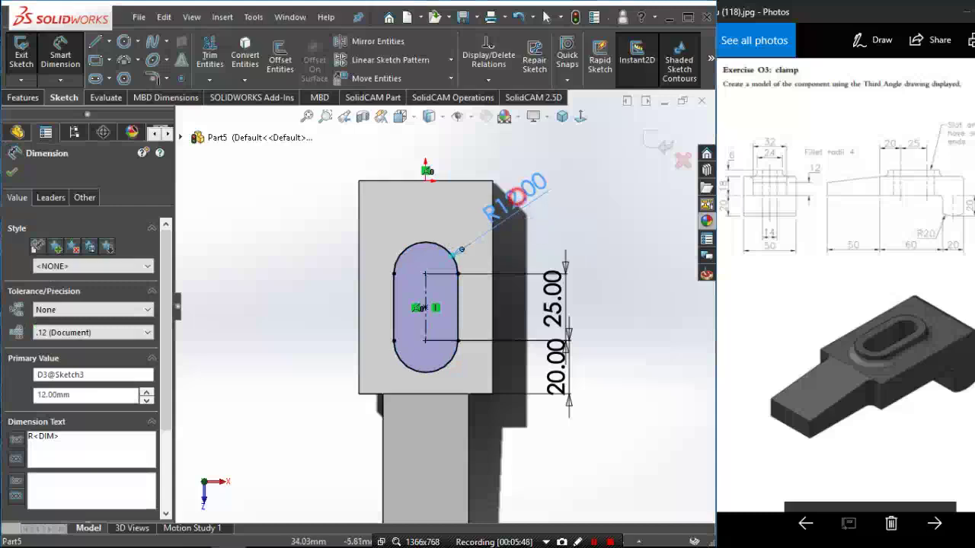
{"action": "key", "text": "Escape"}
{"action": "double_click", "coordinate": [517, 190]}
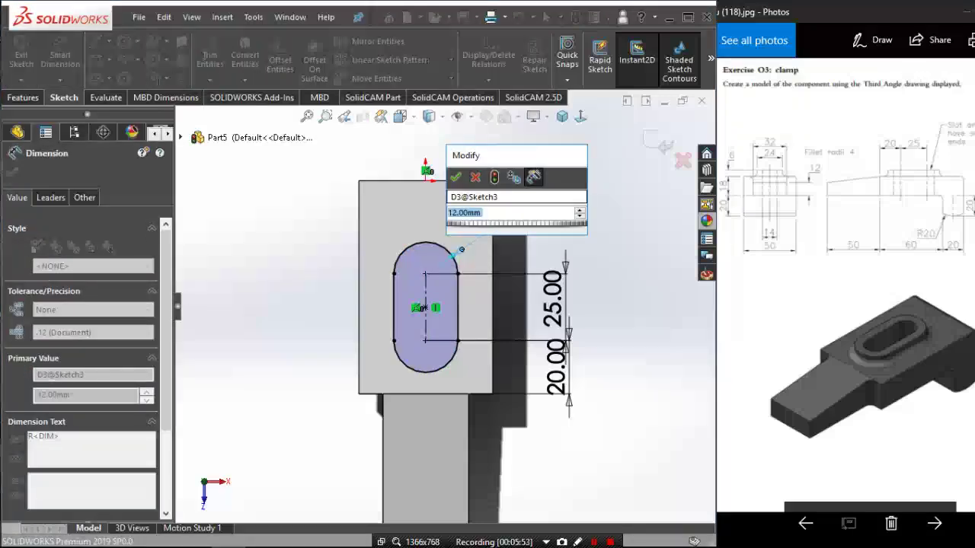
{"action": "type", "text": "7"}
{"action": "key", "text": "Return"}
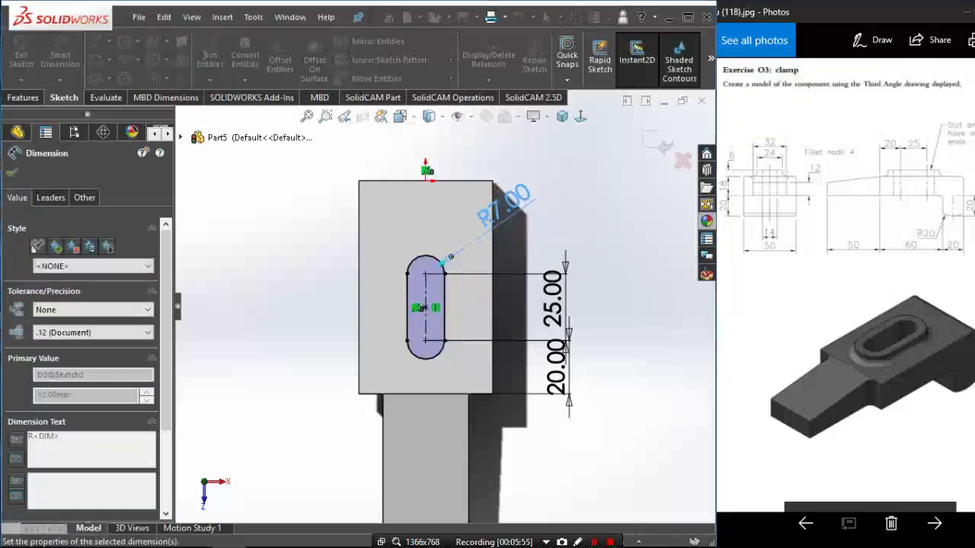
{"action": "left_click", "coordinate": [23, 96]}
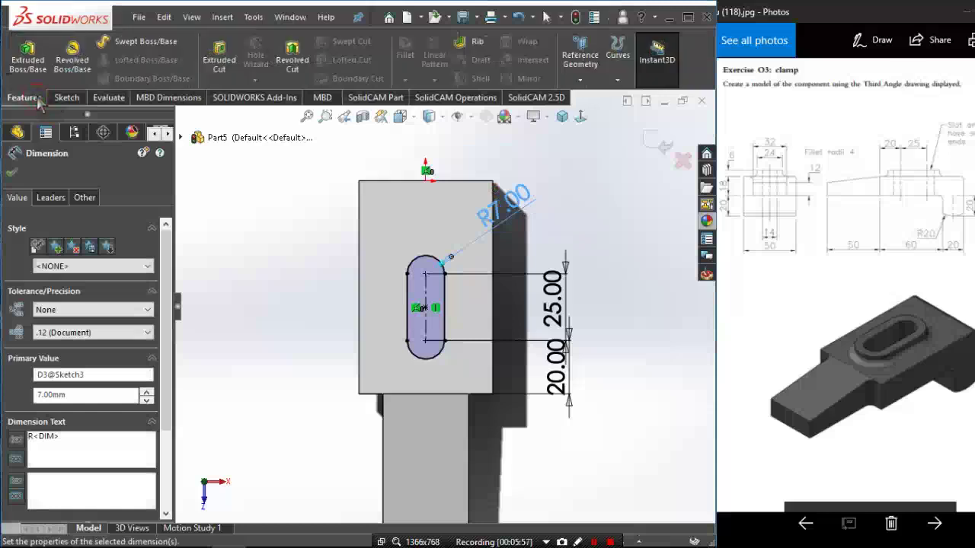
Cut the slot 50 mm blind through the raised block, then sketch on its top face.
{"action": "left_click", "coordinate": [219, 57]}
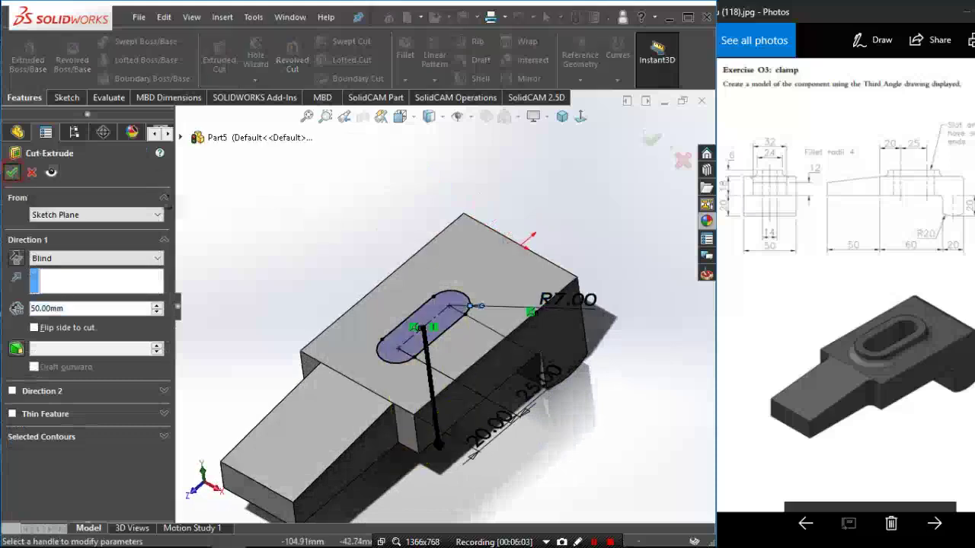
{"action": "key", "text": "Return"}
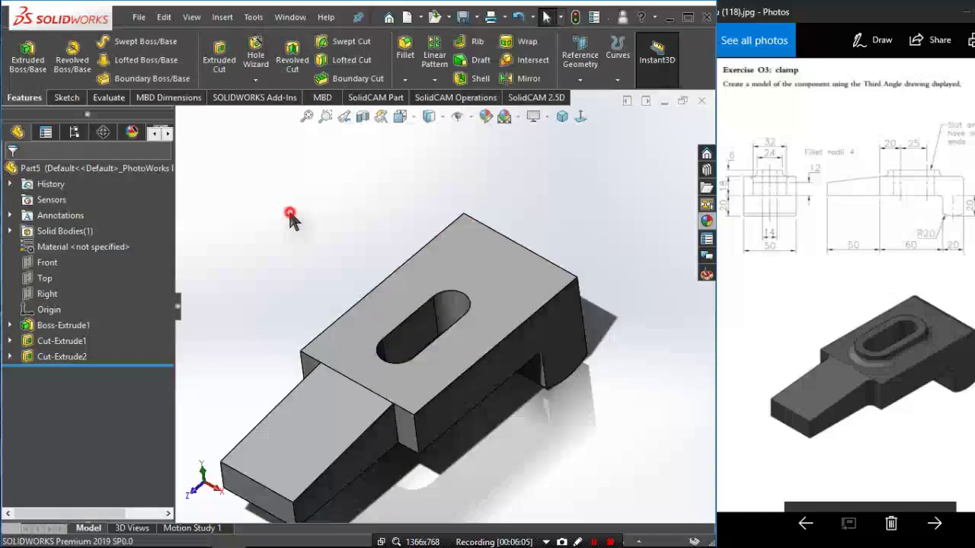
{"action": "left_click", "coordinate": [366, 341]}
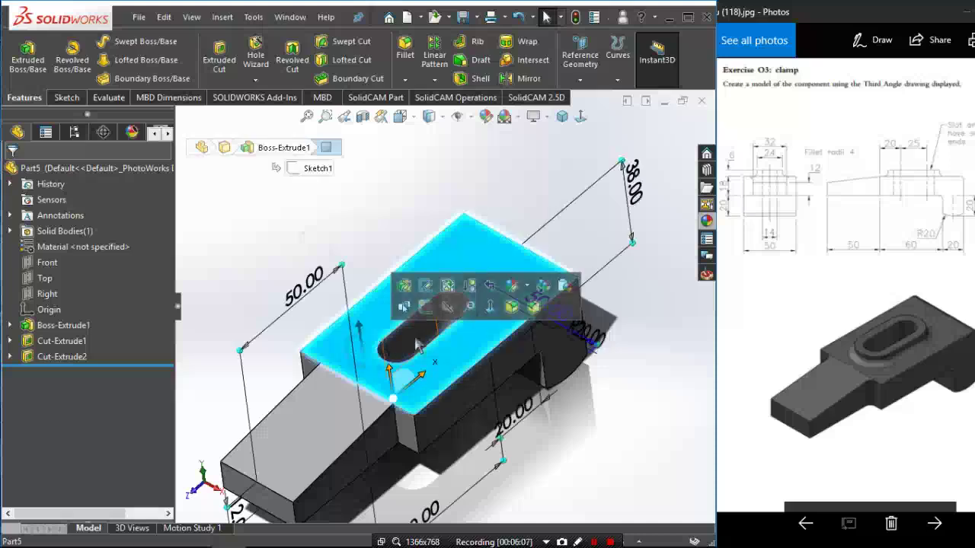
{"action": "left_click", "coordinate": [431, 304]}
Convert the slot's two arcs and two sides into the new sketch.
{"action": "left_click", "coordinate": [284, 259]}
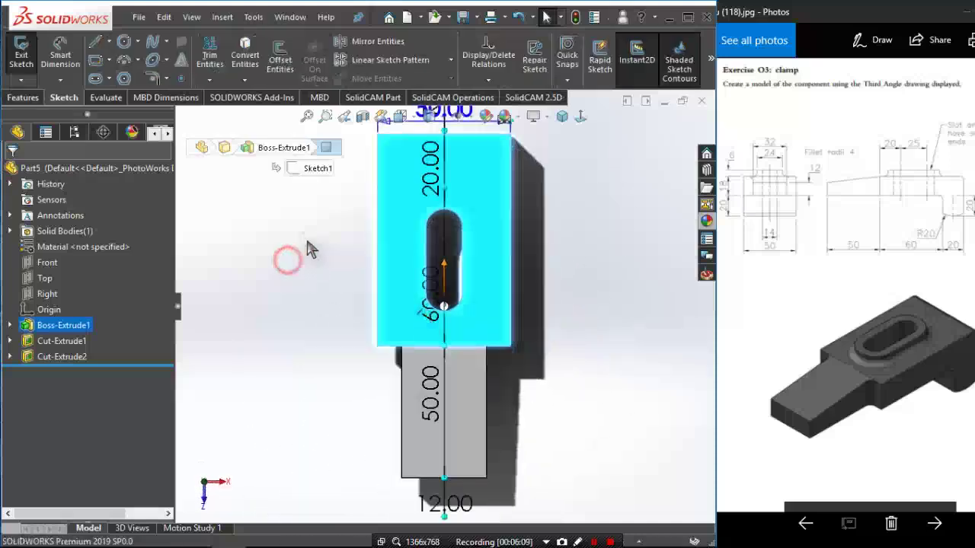
{"action": "left_click", "coordinate": [245, 55]}
{"action": "scroll", "coordinate": [429, 185], "scroll_direction": "down", "scroll_amount": 2}
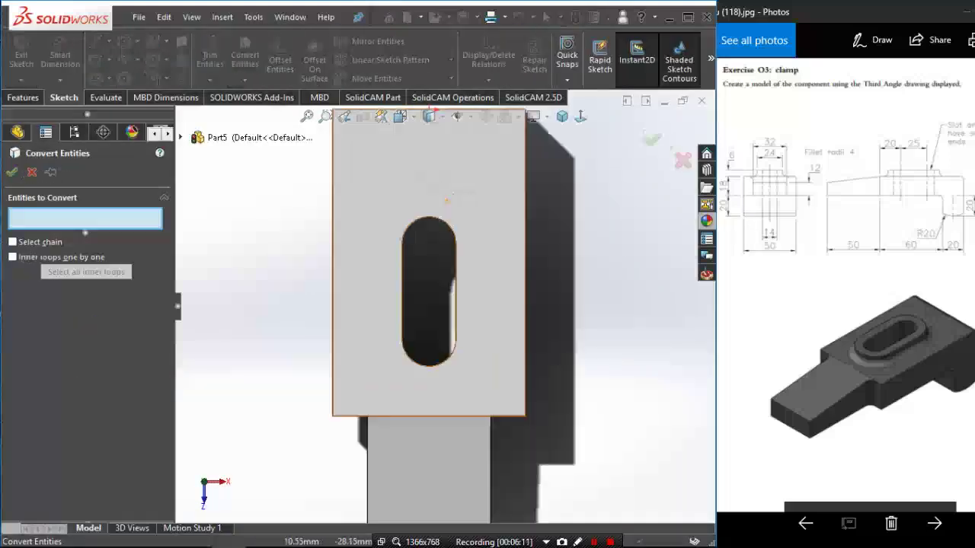
{"action": "scroll", "coordinate": [449, 220], "scroll_direction": "down", "scroll_amount": 2}
{"action": "left_click", "coordinate": [431, 223]}
{"action": "left_click", "coordinate": [386, 271]}
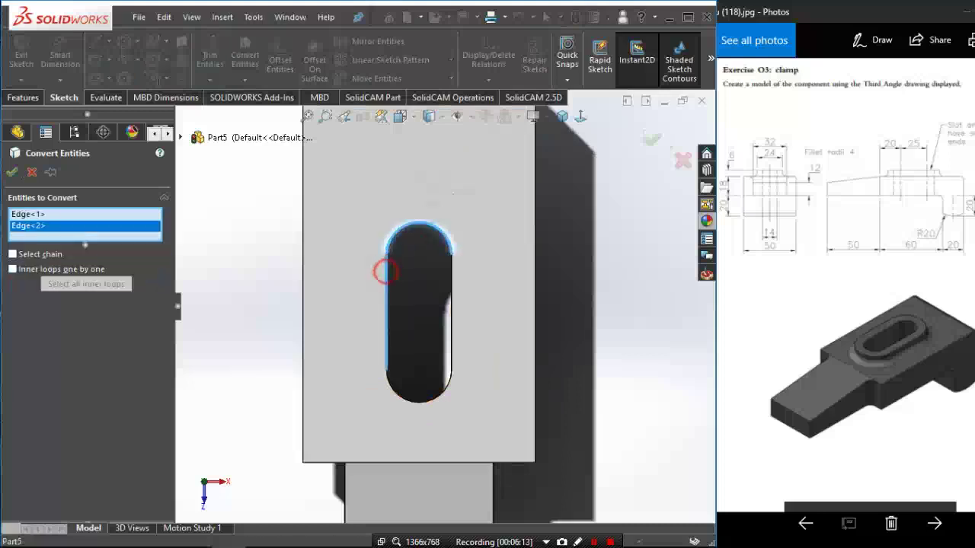
{"action": "left_click", "coordinate": [408, 400]}
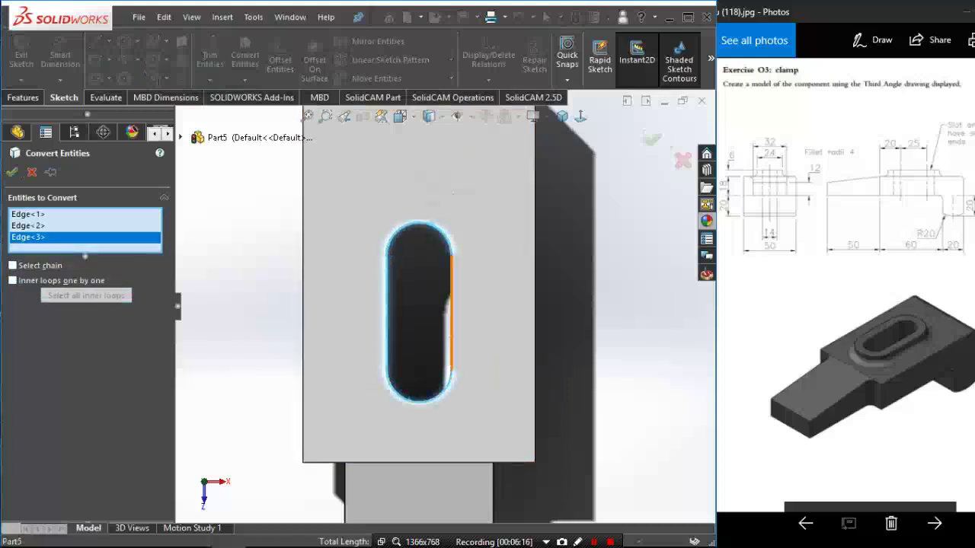
{"action": "left_click", "coordinate": [450, 335]}
{"action": "left_click", "coordinate": [12, 172]}
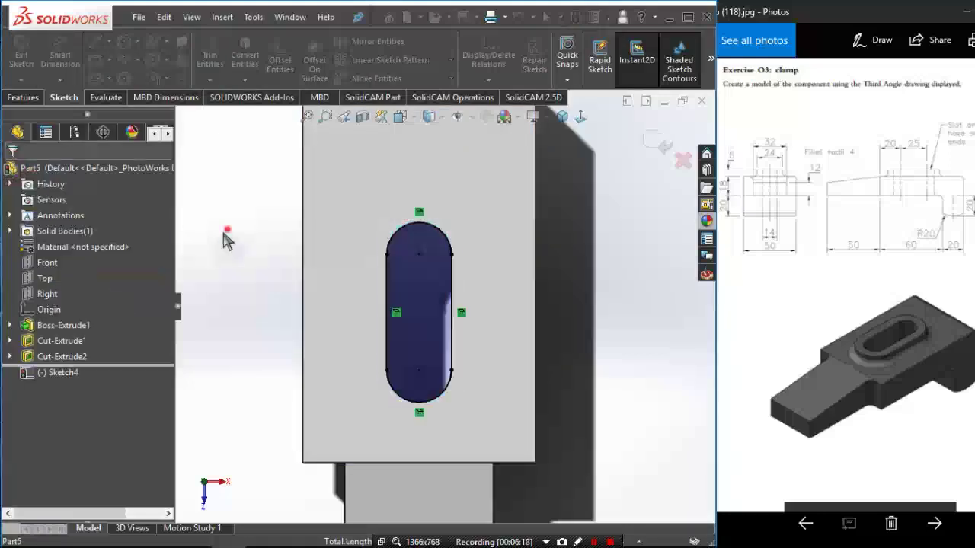
Offset the converted slot loop outward by 5 mm for the rim.
{"action": "left_click", "coordinate": [280, 61]}
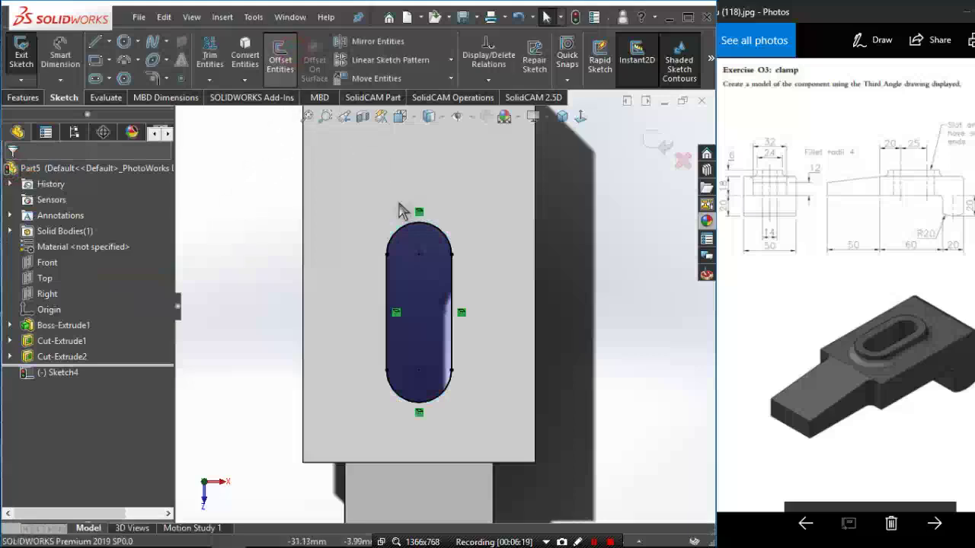
{"action": "left_click", "coordinate": [446, 236]}
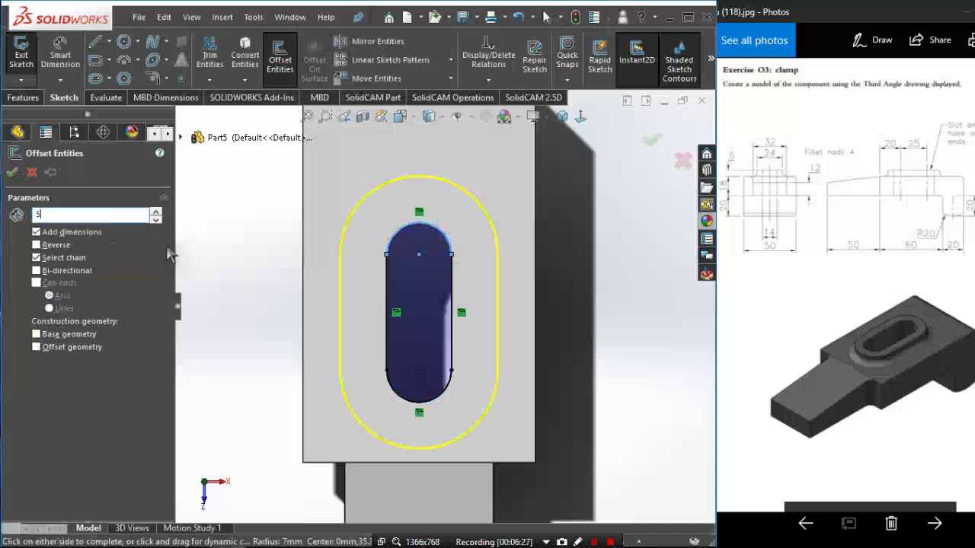
{"action": "left_click", "coordinate": [23, 98]}
Extrude the rim loop upward as a 6 mm blind boss.
{"action": "left_click", "coordinate": [28, 57]}
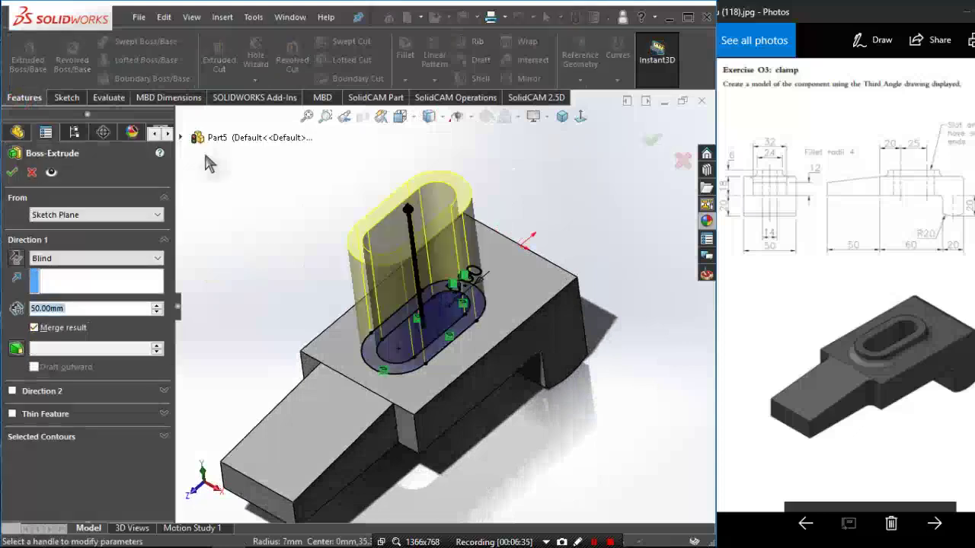
{"action": "type", "text": "6"}
{"action": "key", "text": "Return"}
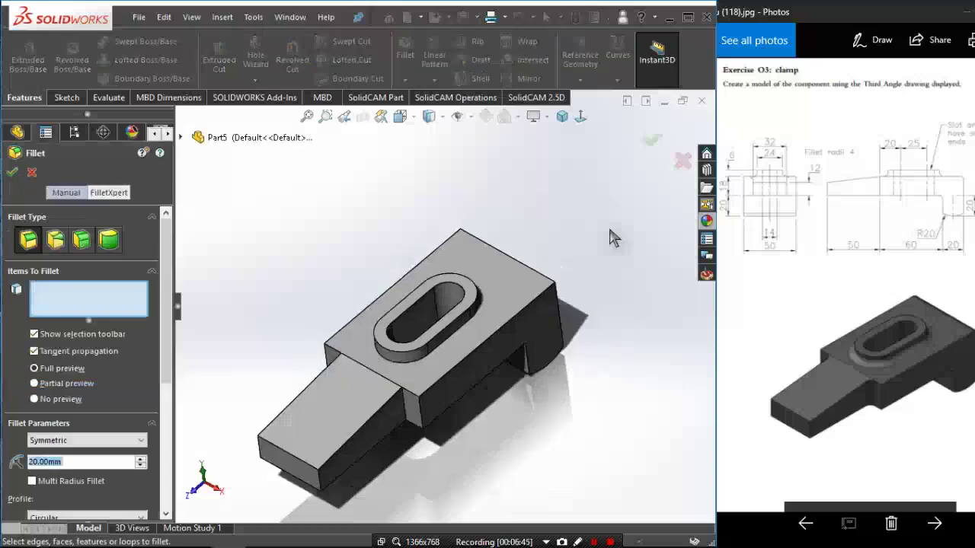
Round the rim's top edge and four body edges with a 4 mm fillet.
{"action": "type", "text": "4"}
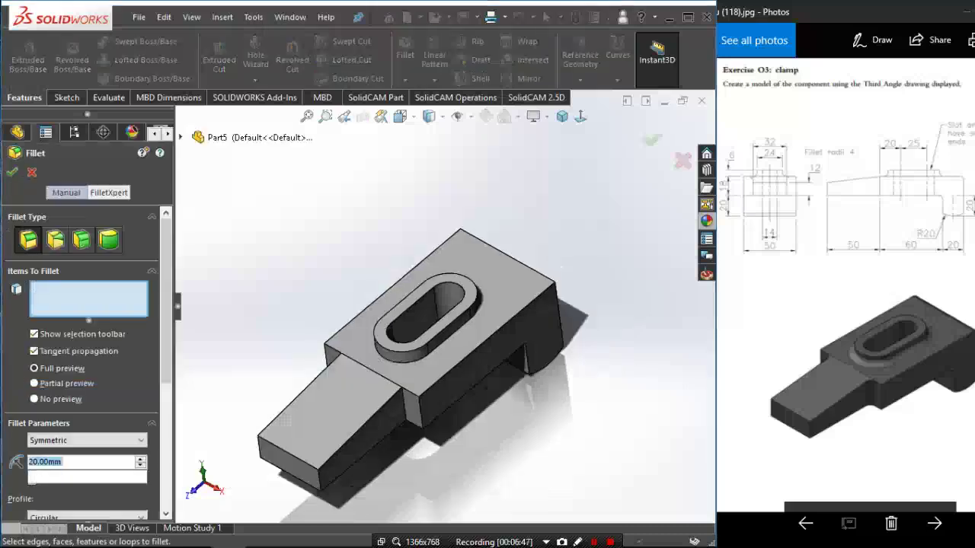
{"action": "left_click", "coordinate": [610, 232]}
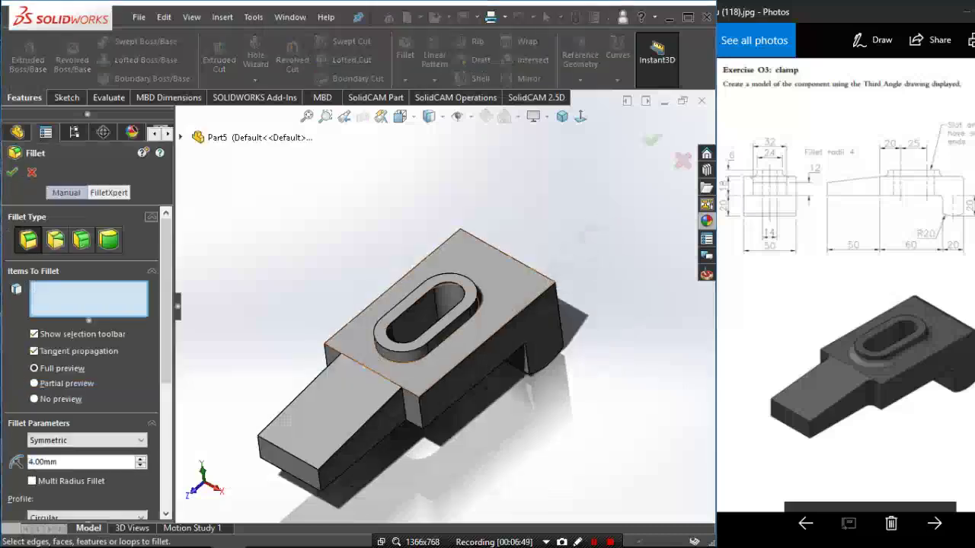
{"action": "left_click", "coordinate": [466, 322]}
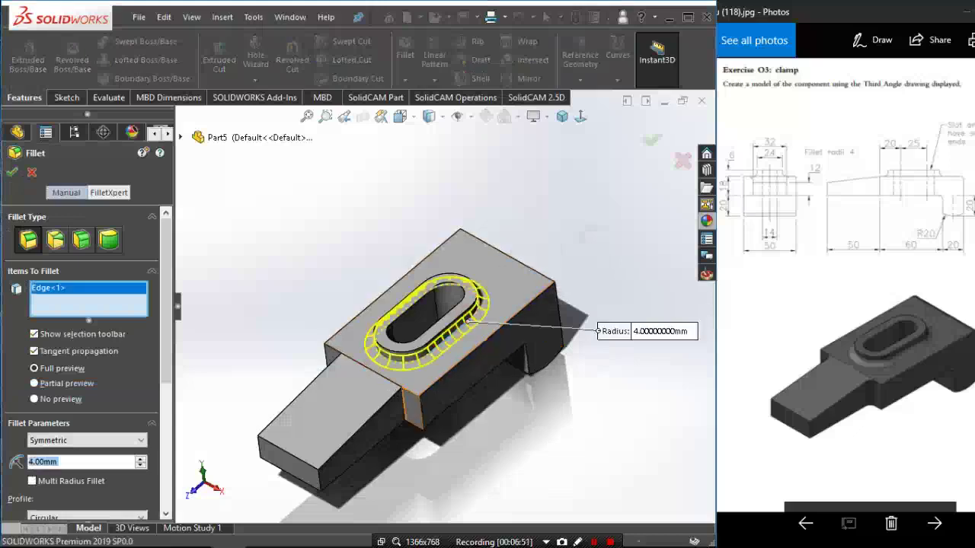
{"action": "left_click", "coordinate": [402, 404]}
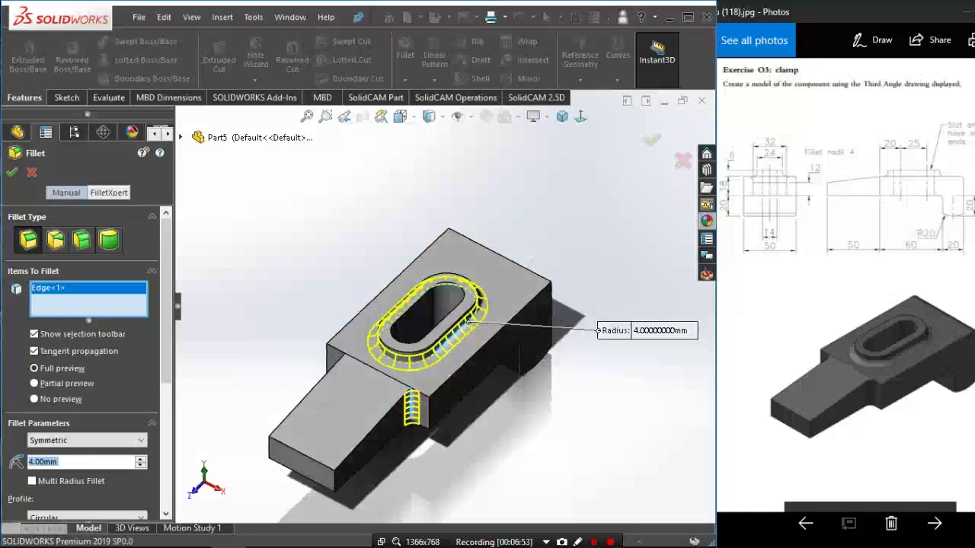
{"action": "middle_click_drag", "start_coordinate": [402, 403], "coordinate": [369, 378]}
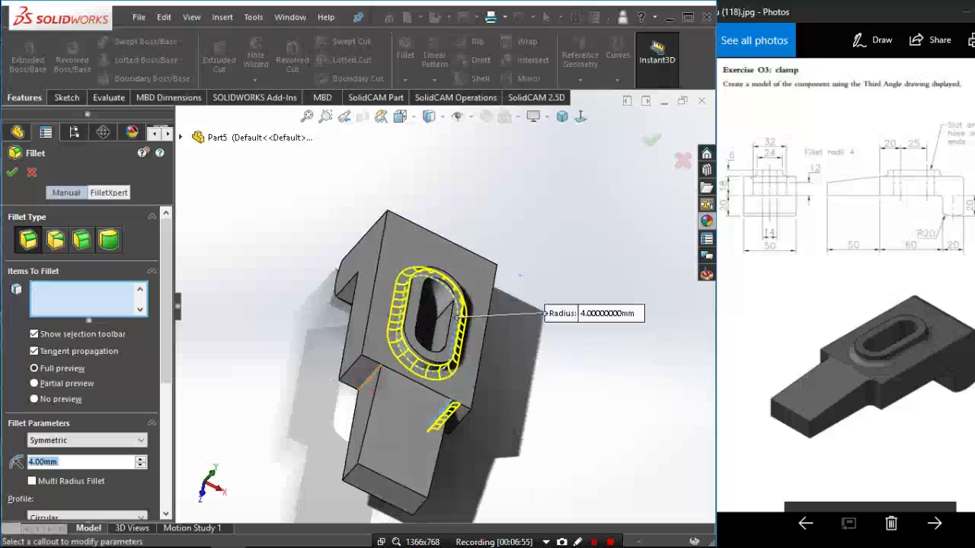
{"action": "left_click", "coordinate": [370, 378]}
{"action": "mouse_move", "coordinate": [369, 378]}
{"action": "middle_mouse_down"}
{"action": "mouse_move", "coordinate": [468, 327]}
{"action": "mouse_move", "coordinate": [494, 421]}
{"action": "middle_mouse_up"}
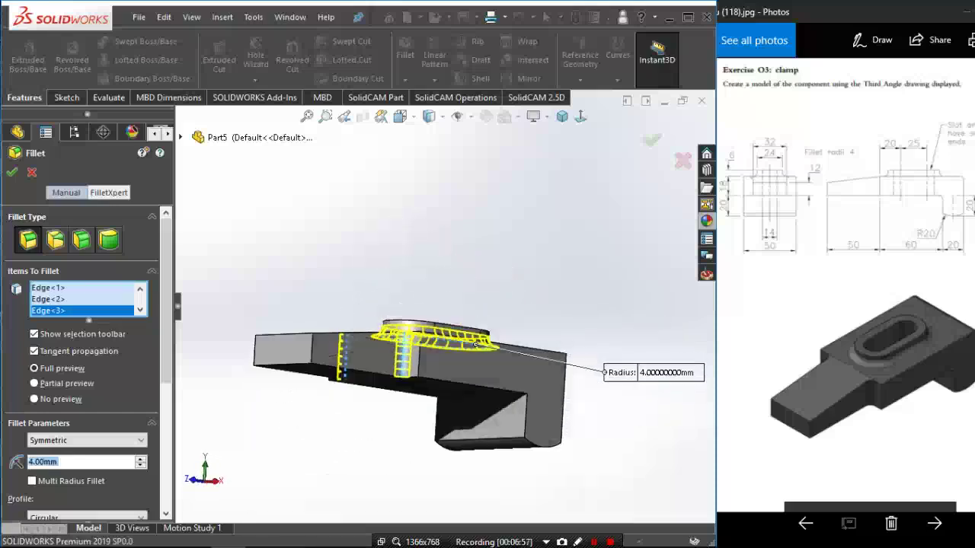
{"action": "left_click", "coordinate": [494, 417]}
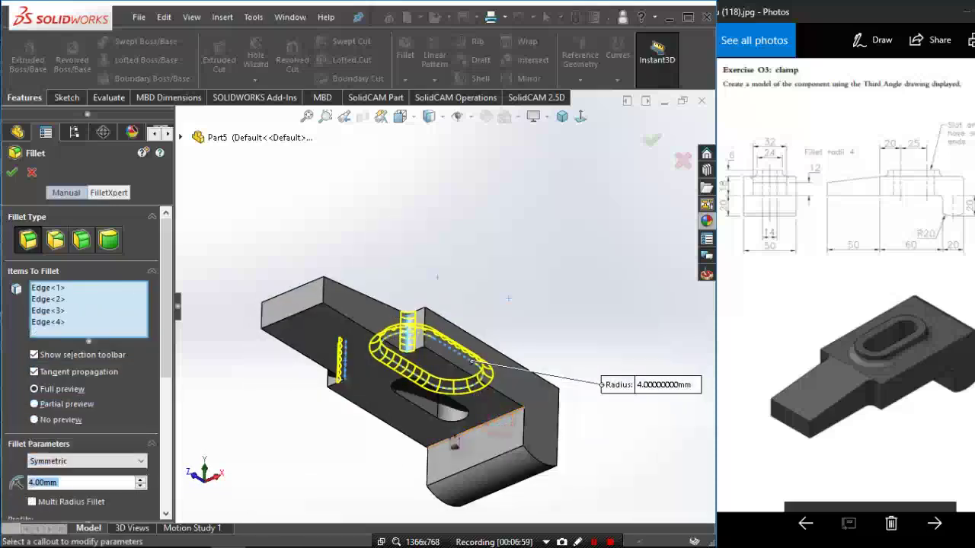
{"action": "middle_click_drag", "start_coordinate": [495, 417], "coordinate": [408, 386]}
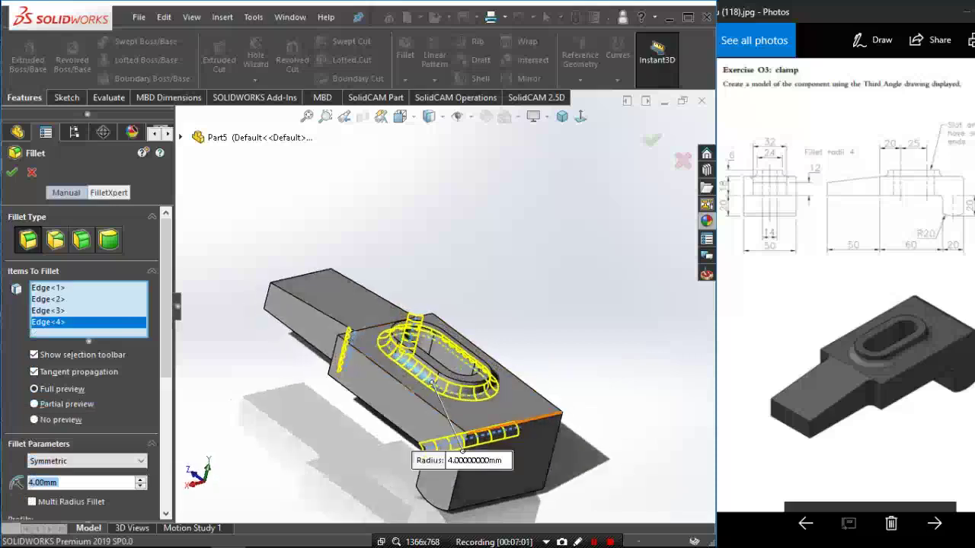
{"action": "left_click", "coordinate": [529, 417]}
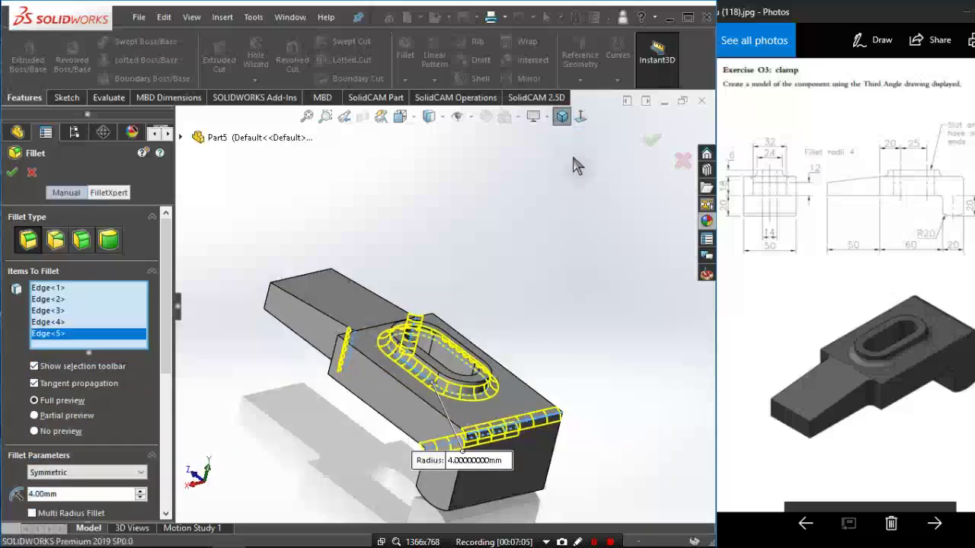
{"action": "key", "text": "ctrl+7"}
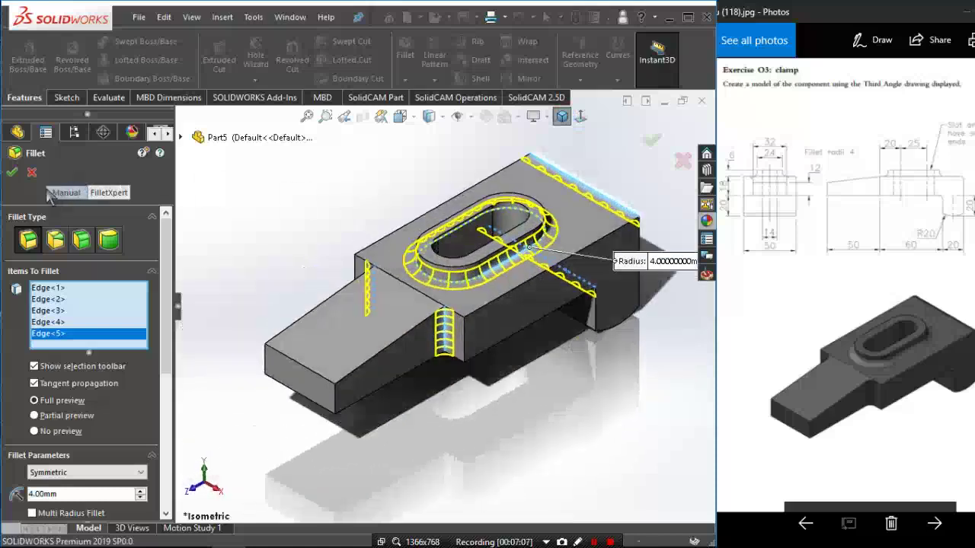
{"action": "left_click", "coordinate": [13, 173]}
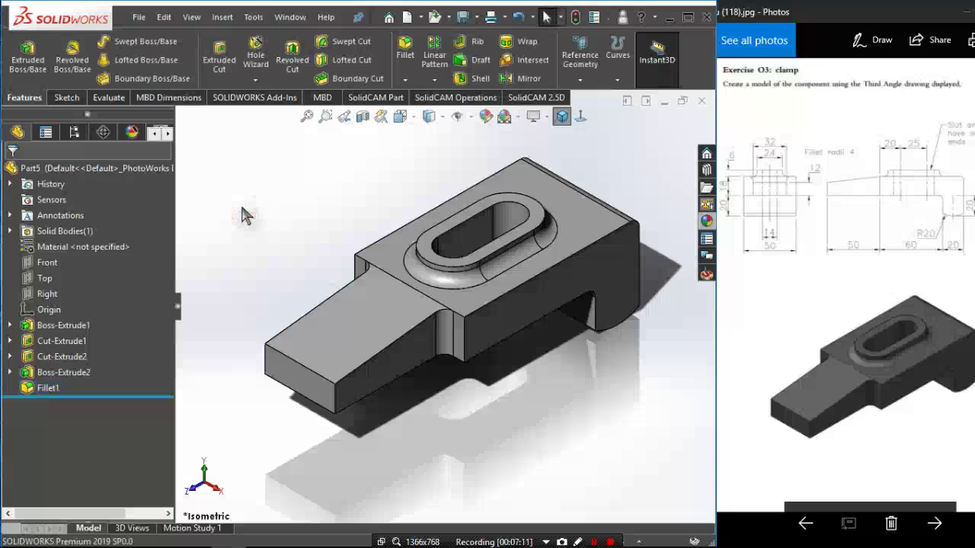
Maximize the window and browse the appearance library to the Metal category.
{"action": "left_click", "coordinate": [686, 16]}
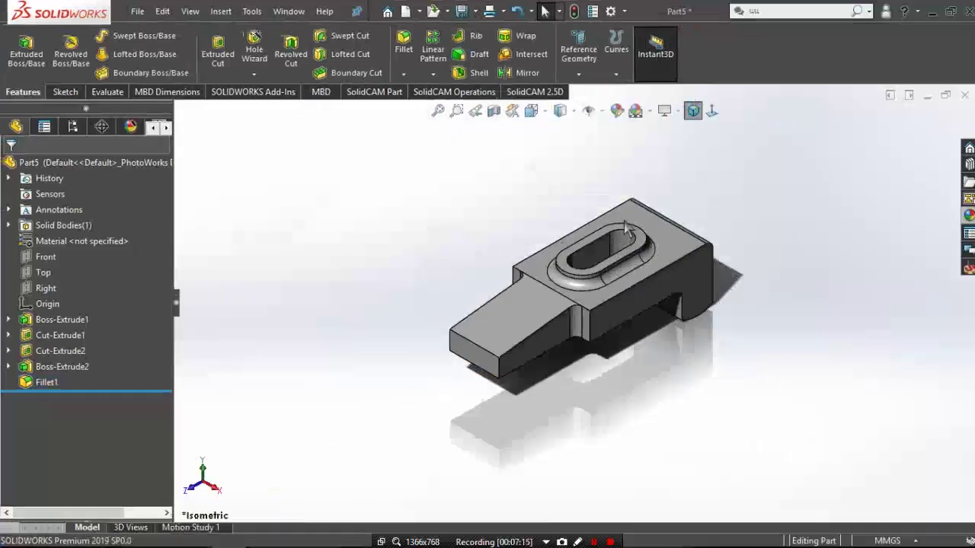
{"action": "scroll", "coordinate": [625, 227], "scroll_direction": "down", "scroll_amount": 2}
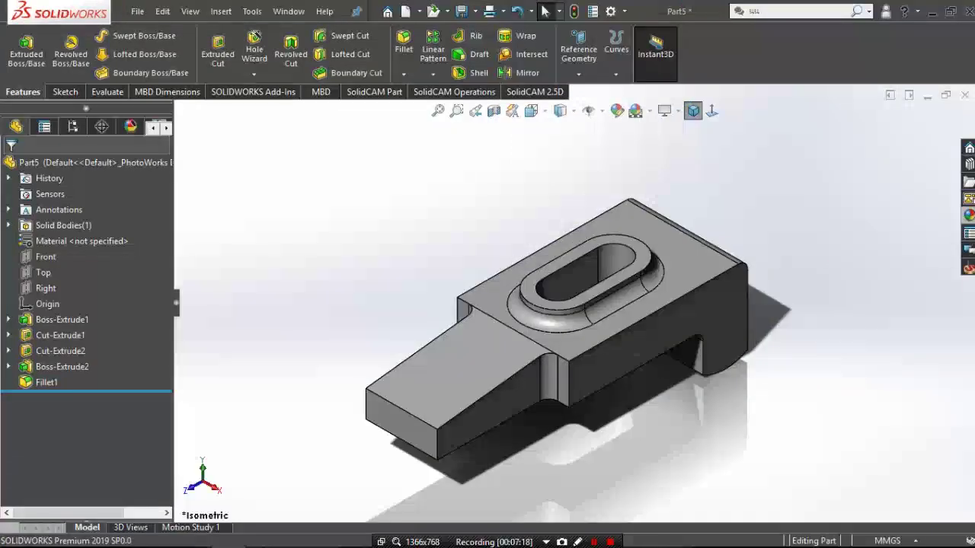
{"action": "left_click", "coordinate": [969, 217]}
{"action": "scroll", "coordinate": [810, 333], "scroll_direction": "down", "scroll_amount": 3}
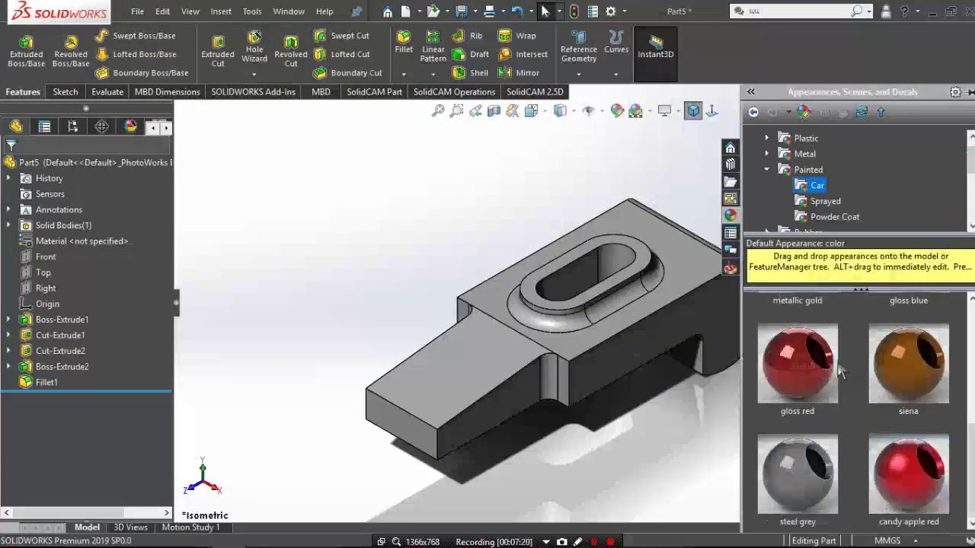
{"action": "scroll", "coordinate": [799, 335], "scroll_direction": "up", "scroll_amount": 3}
{"action": "left_click", "coordinate": [766, 169]}
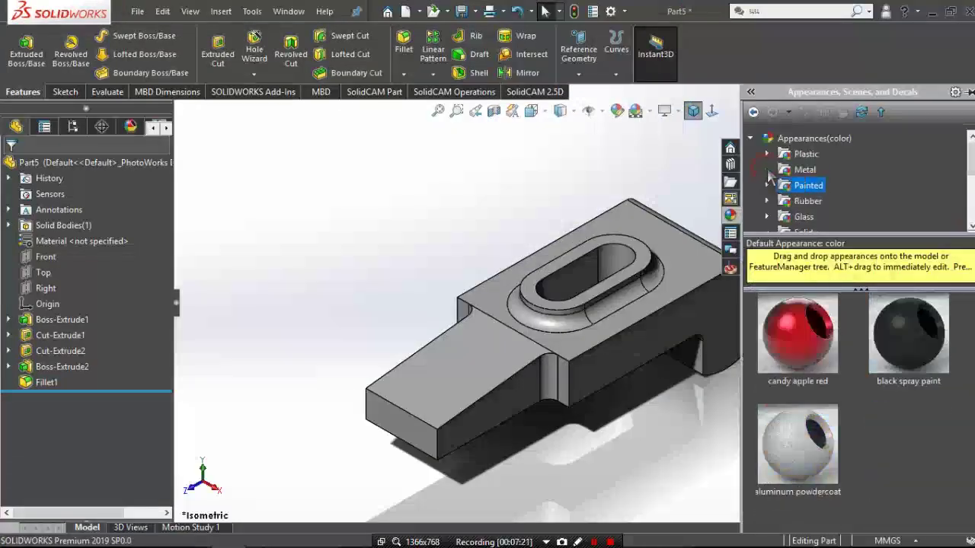
{"action": "left_click", "coordinate": [765, 138]}
{"action": "left_click", "coordinate": [751, 138]}
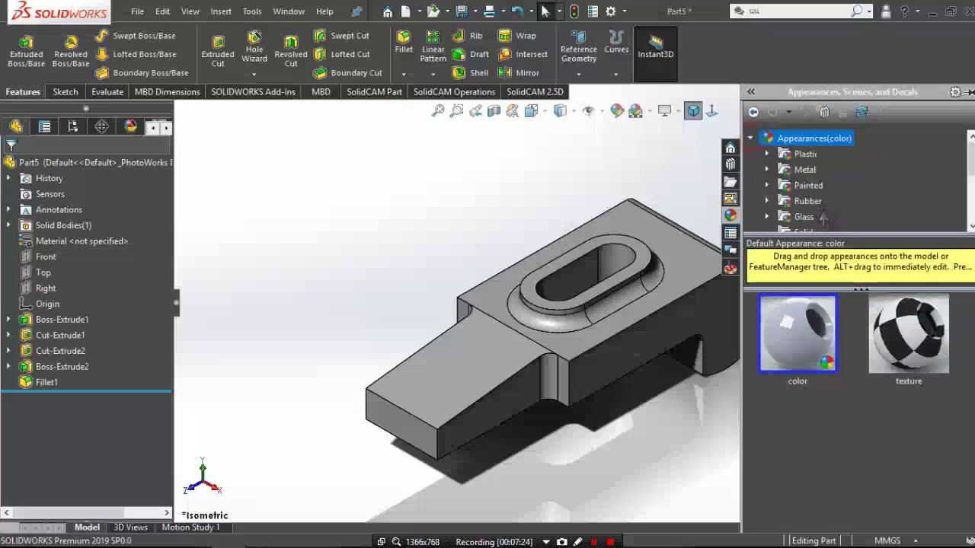
{"action": "left_click", "coordinate": [787, 186]}
{"action": "left_click", "coordinate": [785, 170]}
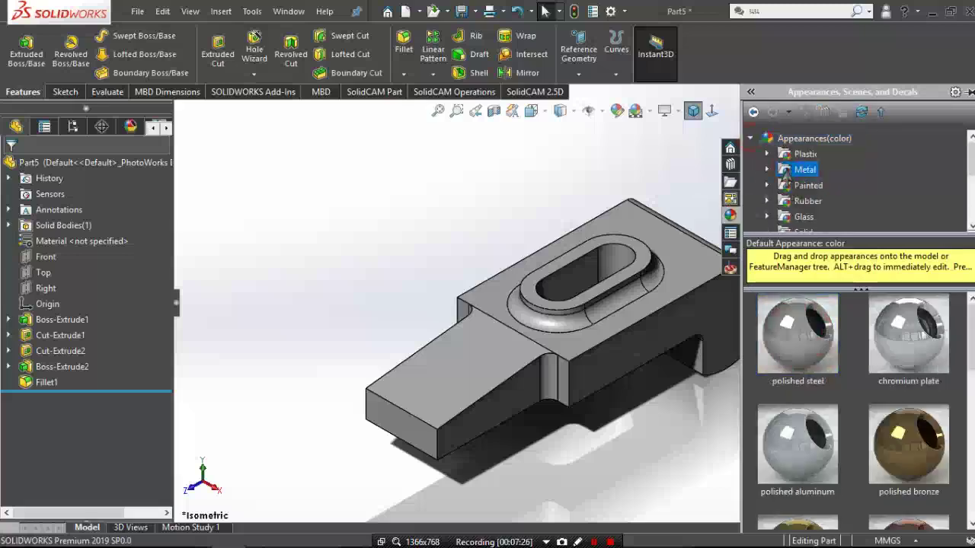
{"action": "scroll", "coordinate": [859, 415], "scroll_direction": "down", "scroll_amount": 2}
{"action": "scroll", "coordinate": [859, 415], "scroll_direction": "down", "scroll_amount": 1}
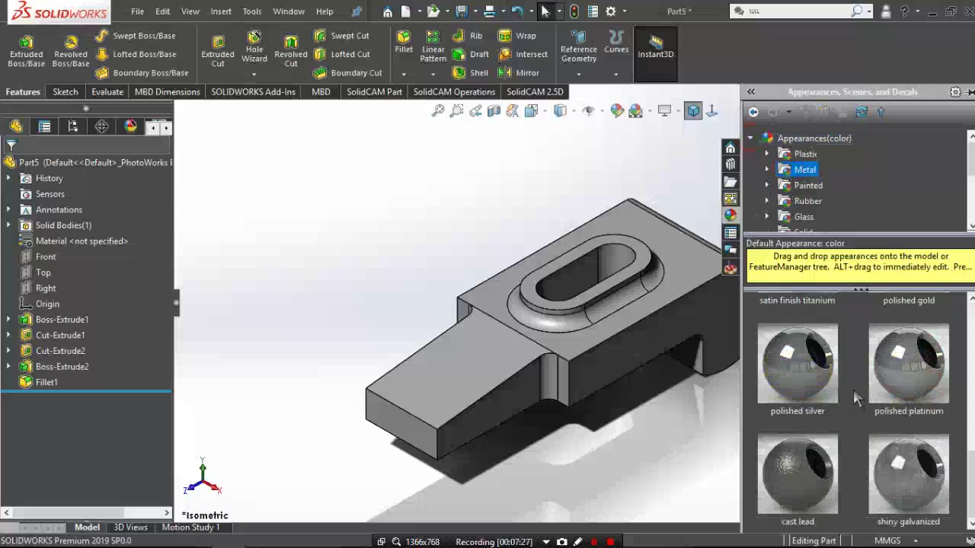
{"action": "scroll", "coordinate": [858, 415], "scroll_direction": "up", "scroll_amount": 3}
{"action": "left_click", "coordinate": [768, 172]}
Apply a polished bronze appearance to the whole clamp body.
{"action": "scroll", "coordinate": [815, 205], "scroll_direction": "down", "scroll_amount": 2}
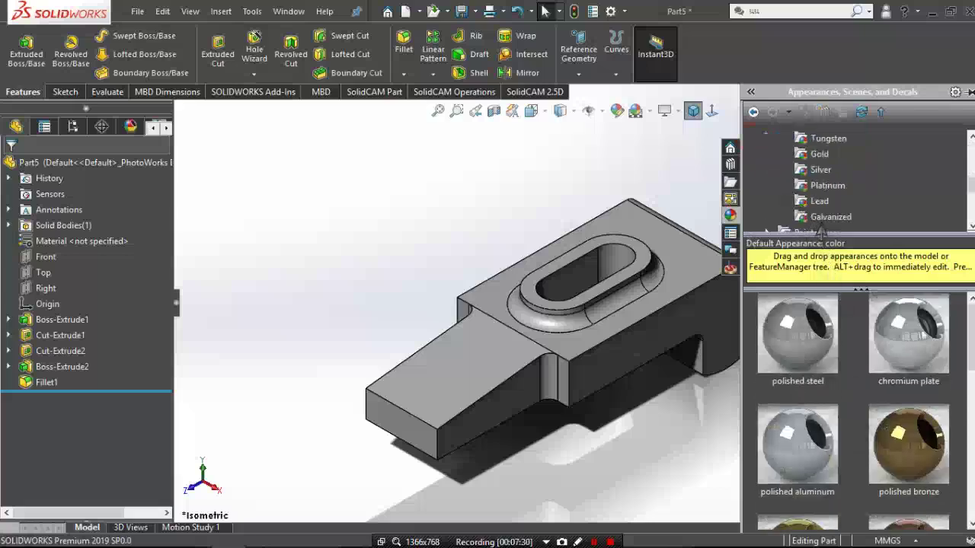
{"action": "scroll", "coordinate": [821, 221], "scroll_direction": "up", "scroll_amount": 3}
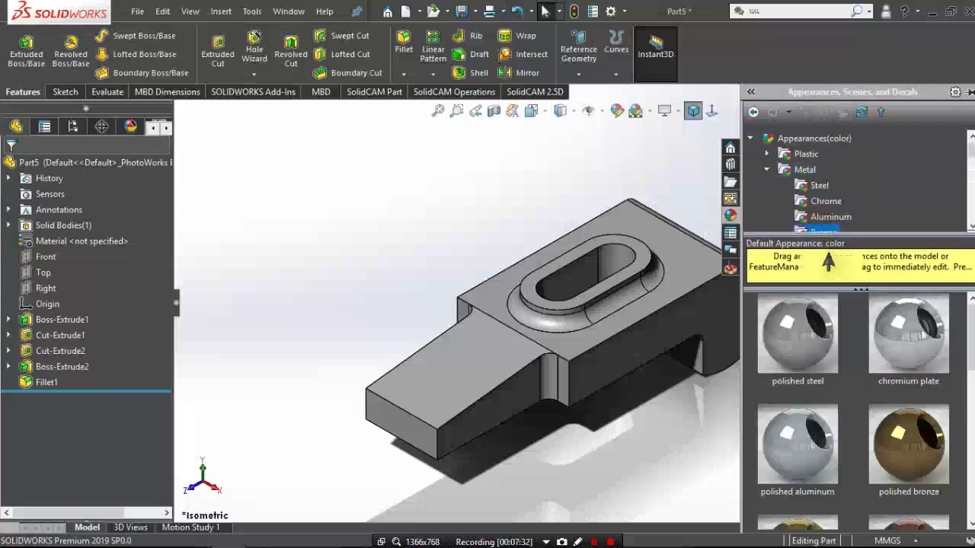
{"action": "left_click", "coordinate": [816, 232]}
{"action": "mouse_move", "coordinate": [783, 328]}
{"action": "left_mouse_down"}
{"action": "mouse_move", "coordinate": [617, 272]}
{"action": "mouse_move", "coordinate": [670, 263]}
{"action": "left_mouse_up"}
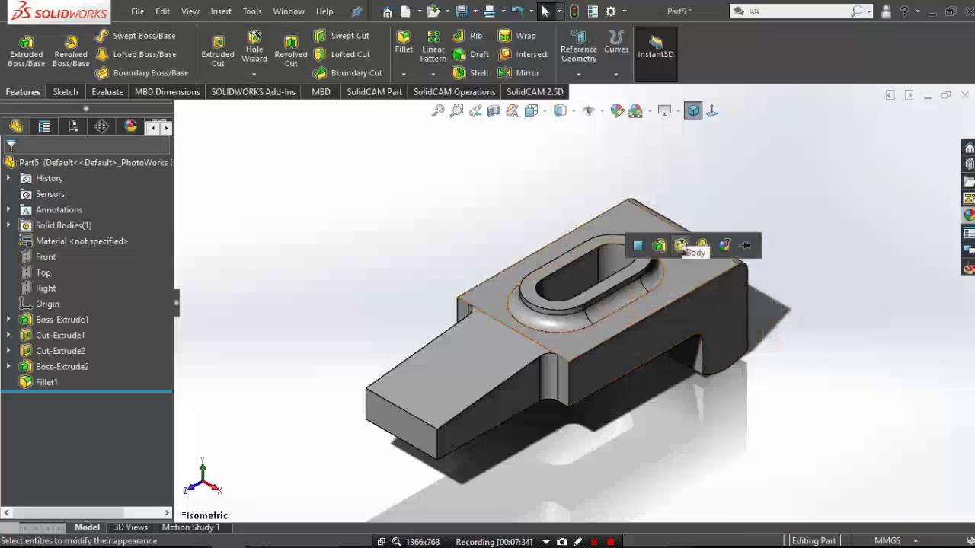
{"action": "left_click", "coordinate": [691, 253]}
{"action": "middle_click_drag", "start_coordinate": [707, 323], "coordinate": [712, 325]}
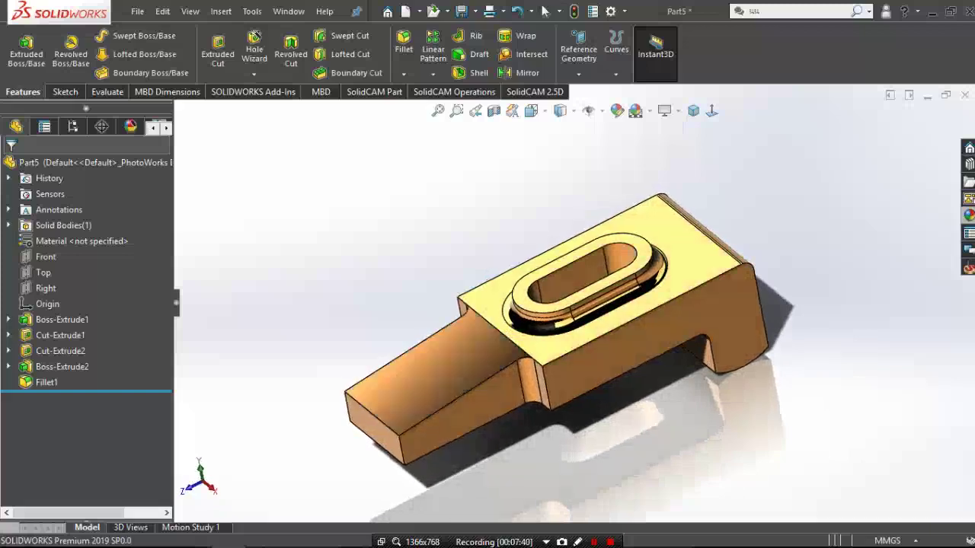
{"action": "scroll", "coordinate": [663, 331], "scroll_direction": "down", "scroll_amount": 2}
{"action": "scroll", "coordinate": [648, 333], "scroll_direction": "up", "scroll_amount": 2}
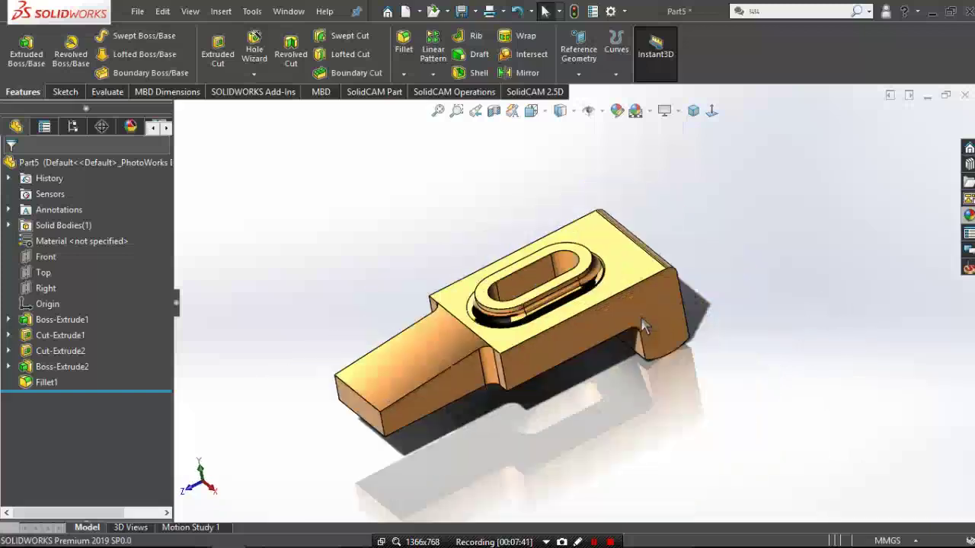
{"action": "left_click", "coordinate": [473, 12]}
Save the clamp as a new part file named SLD19-05.
{"action": "left_click", "coordinate": [480, 31]}
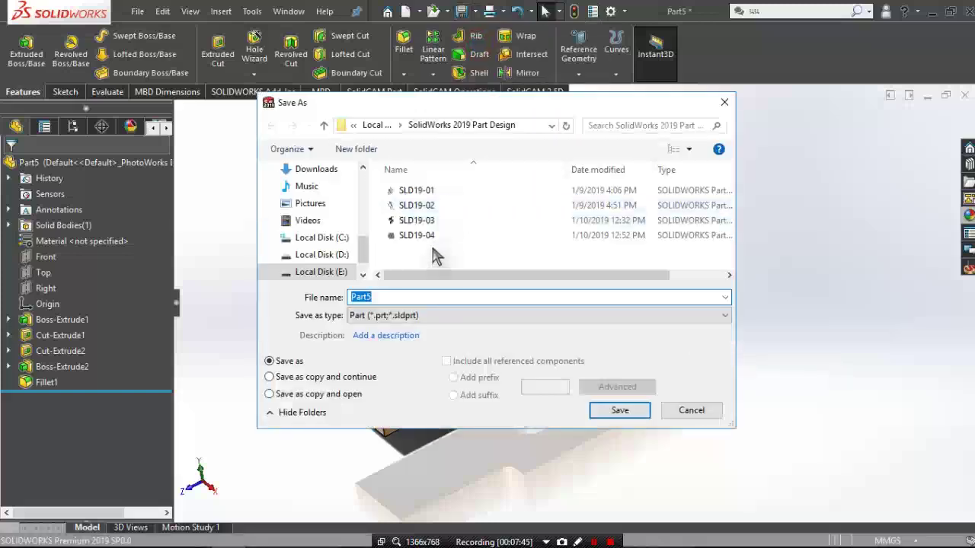
{"action": "left_click", "coordinate": [429, 237]}
{"action": "double_click", "coordinate": [380, 297]}
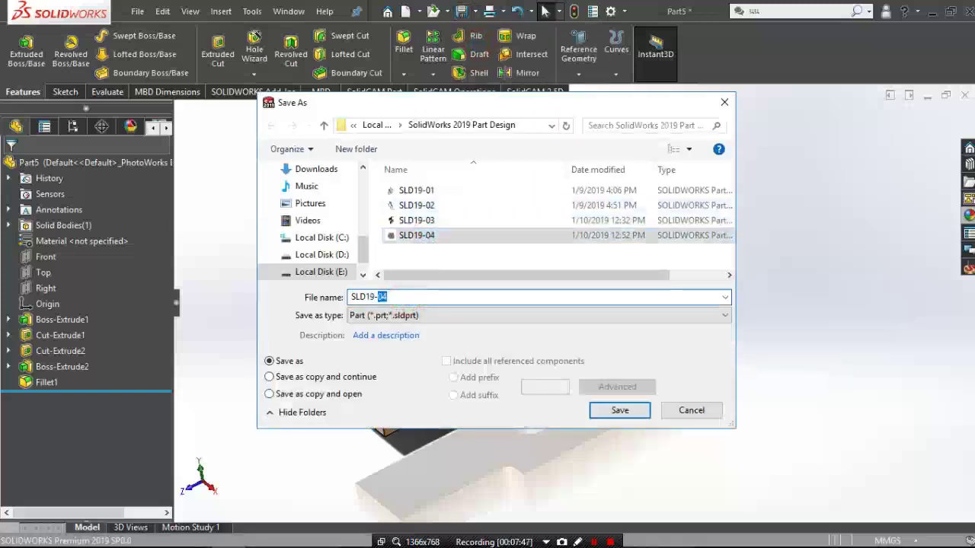
{"action": "type", "text": "04"}
{"action": "key", "text": "BackSpace"}
{"action": "type", "text": "5"}
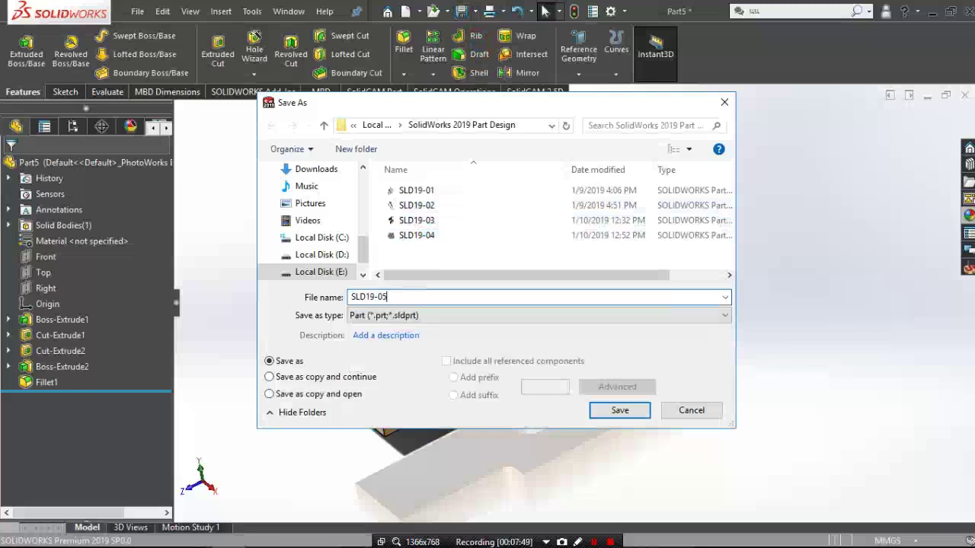
{"action": "left_click", "coordinate": [598, 411]}
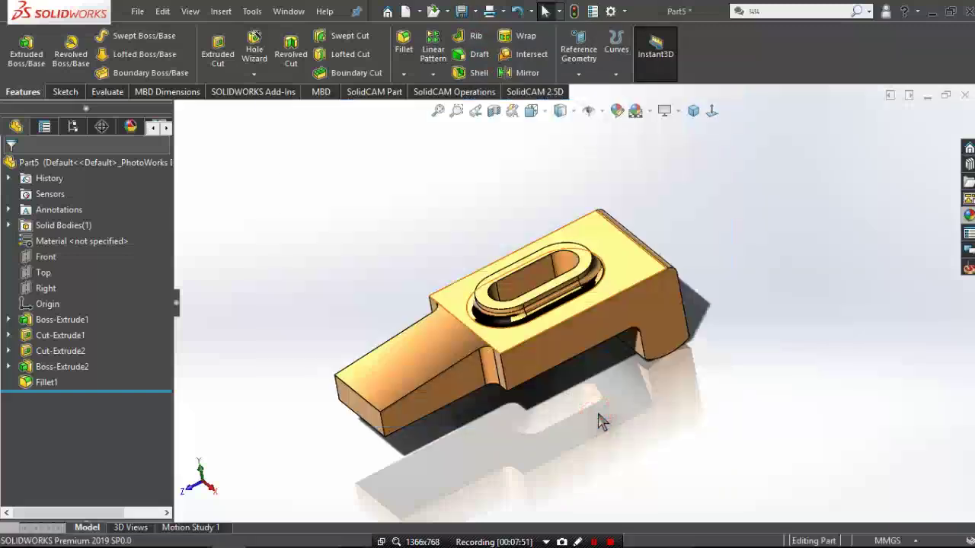